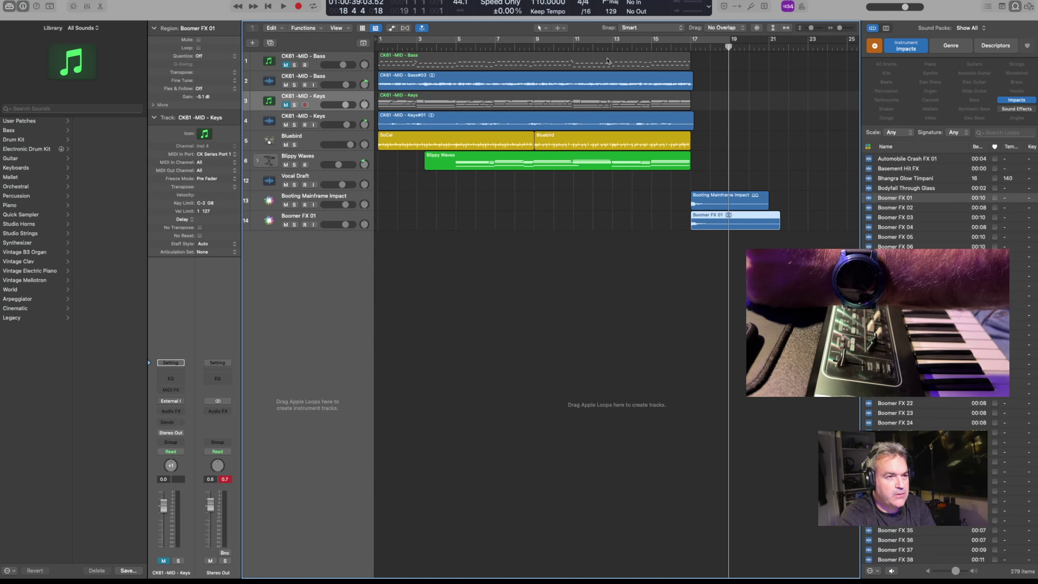
Unmute the MIDI bass track and arm it for recording.
scroll(573, 221, "right", 5)
scroll(547, 233, "right", 5)
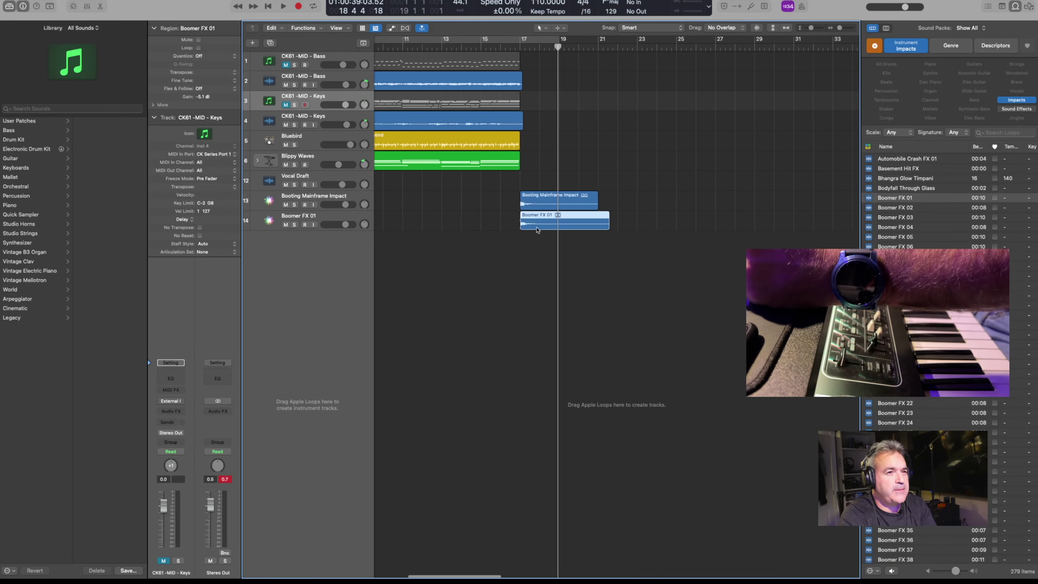
scroll(519, 80, "right", 1)
scroll(511, 82, "left", 5)
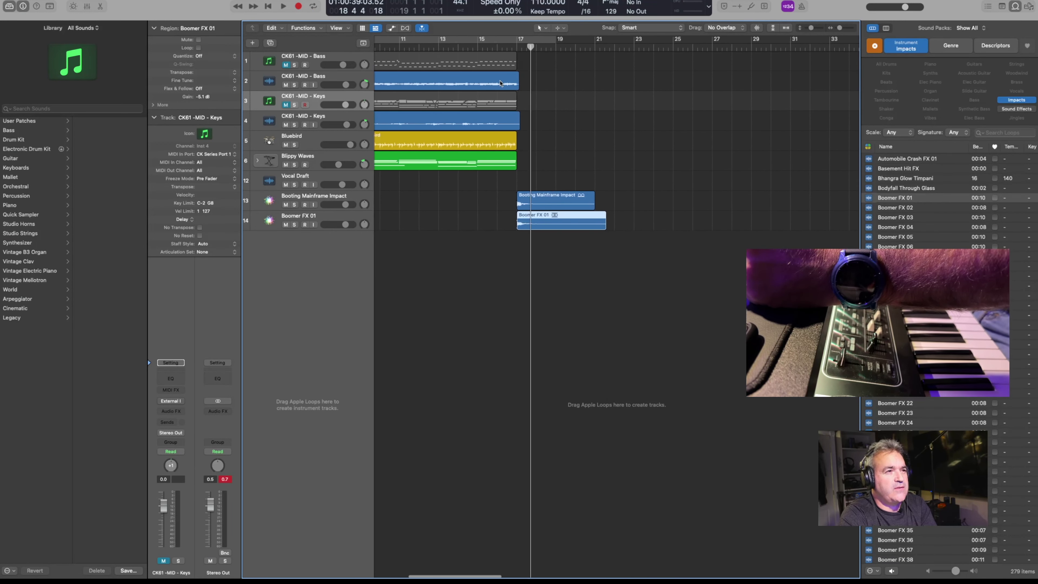
scroll(607, 70, "left", 2)
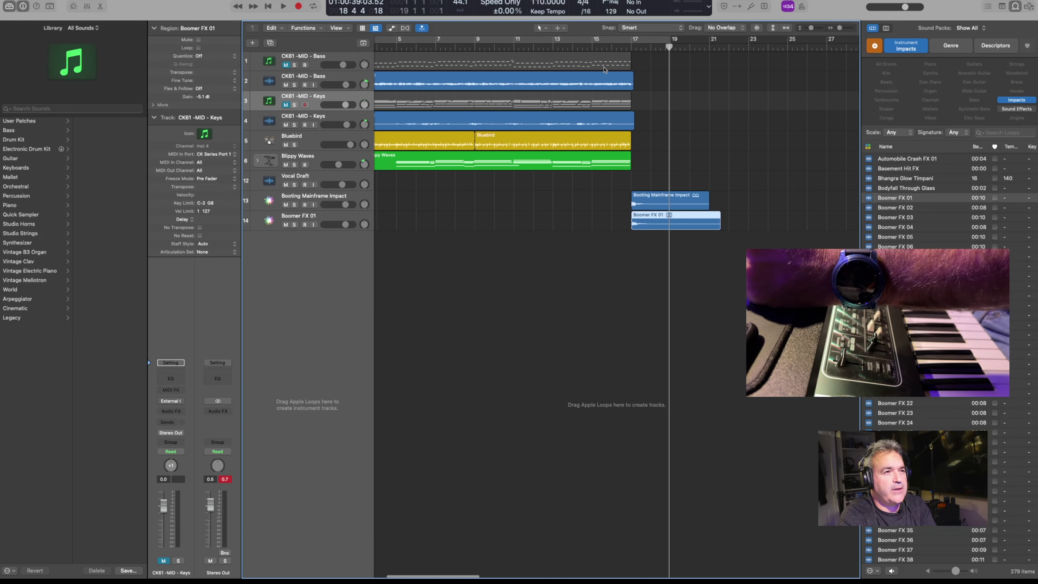
scroll(394, 79, "left", 4)
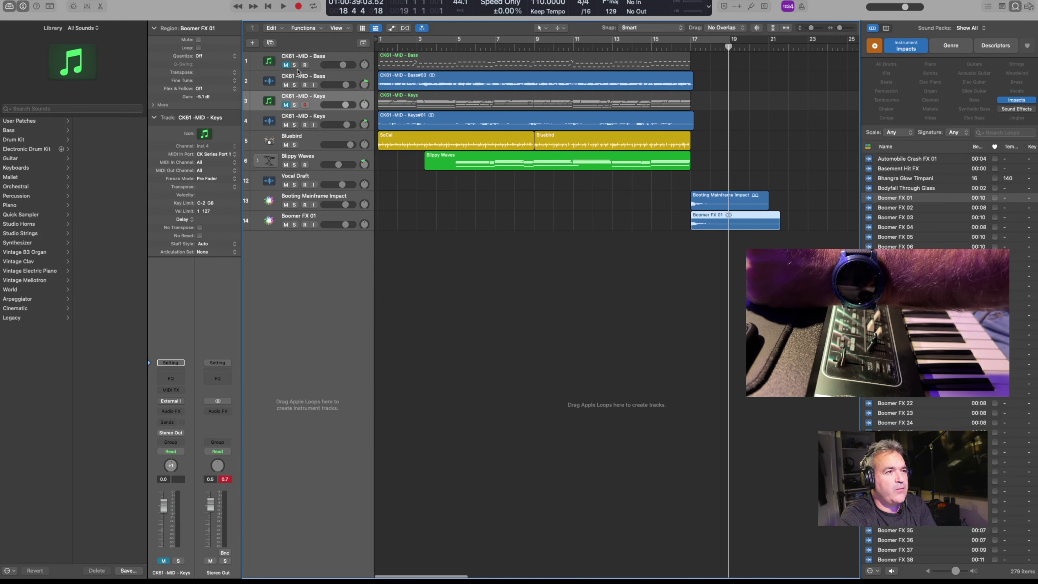
left_click(286, 65)
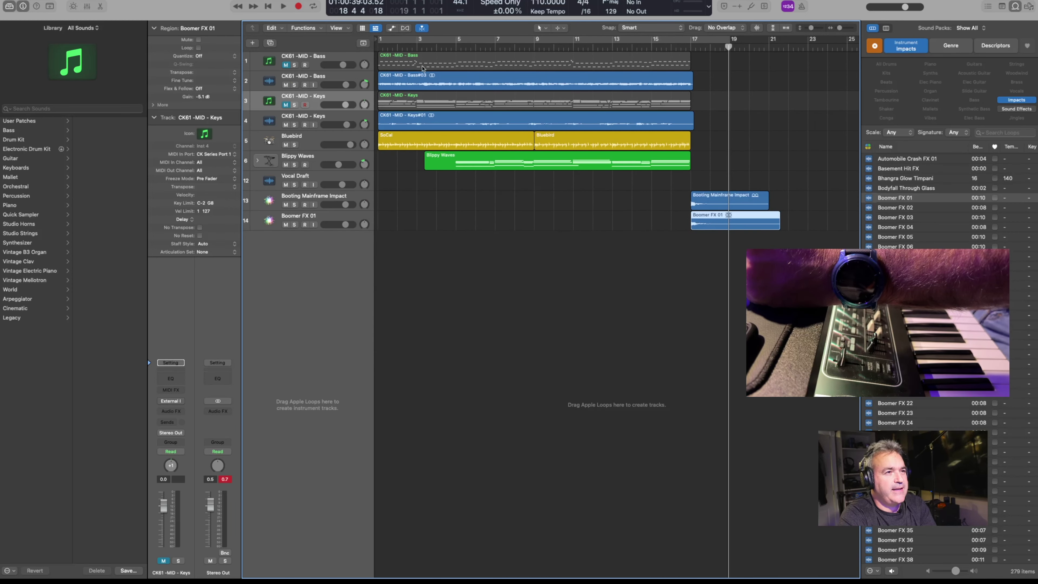
left_click(286, 65)
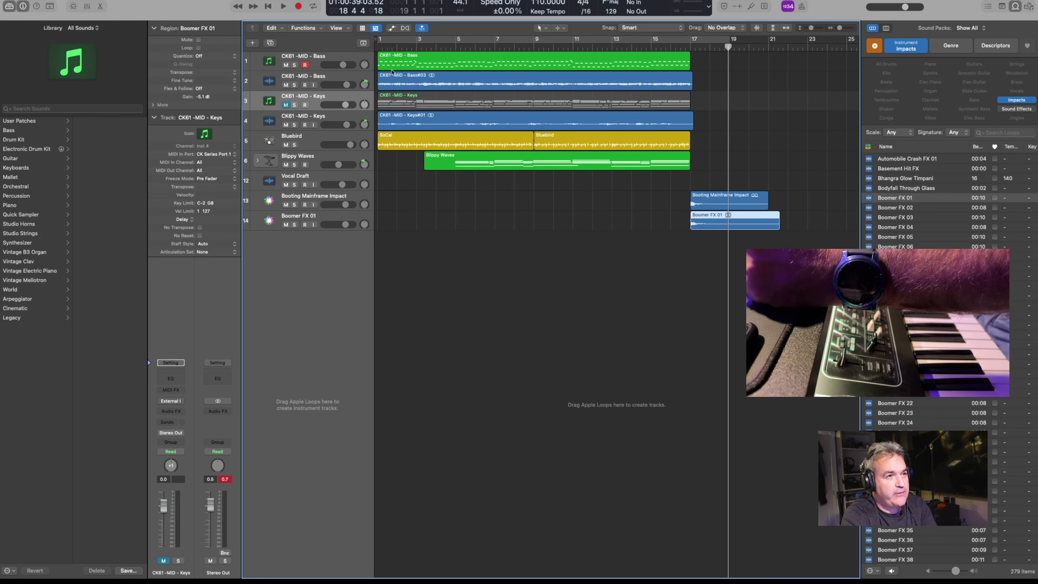
Record a new bass part on the MIDI and audio bass tracks from bar 17 to about bar 41.
left_click(689, 41)
left_click(712, 39)
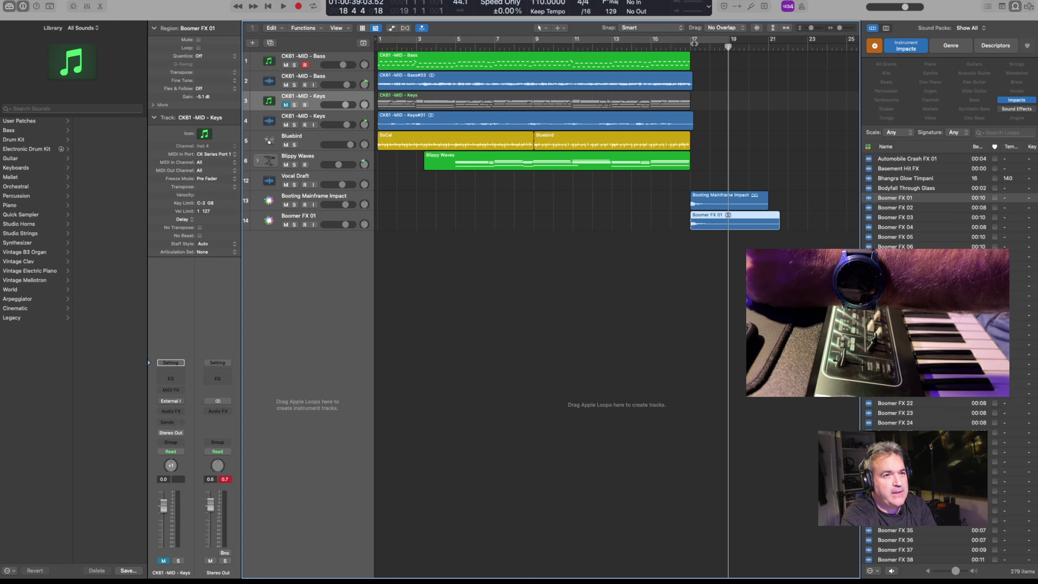
left_click(685, 47)
left_click(690, 46)
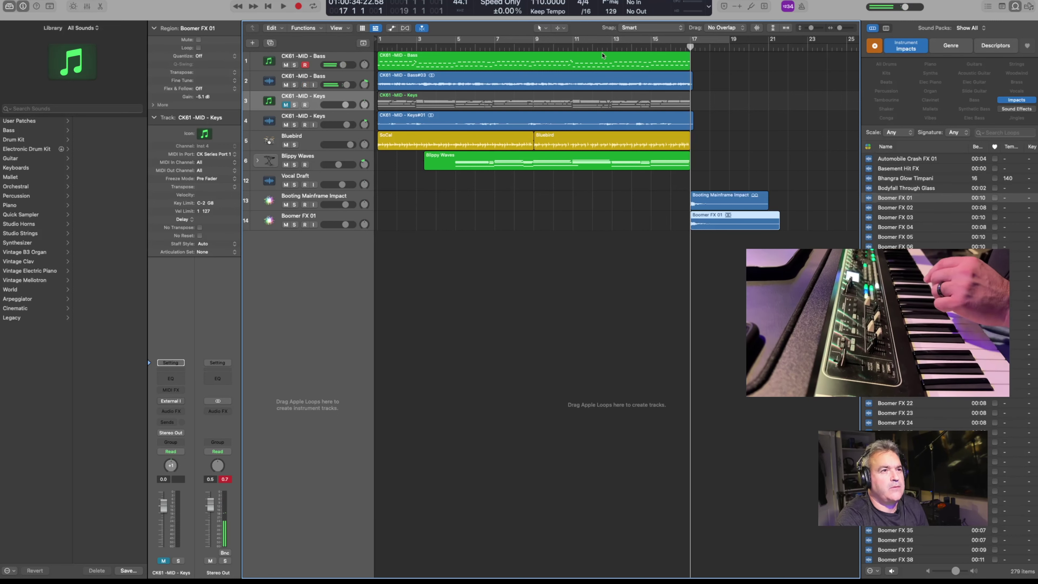
left_click(298, 7)
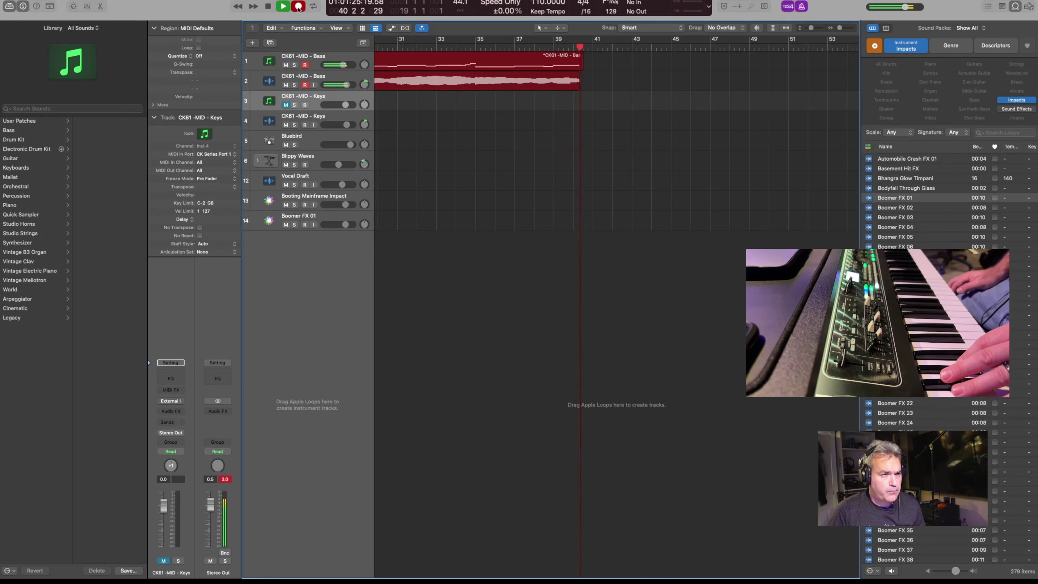
left_click(299, 7)
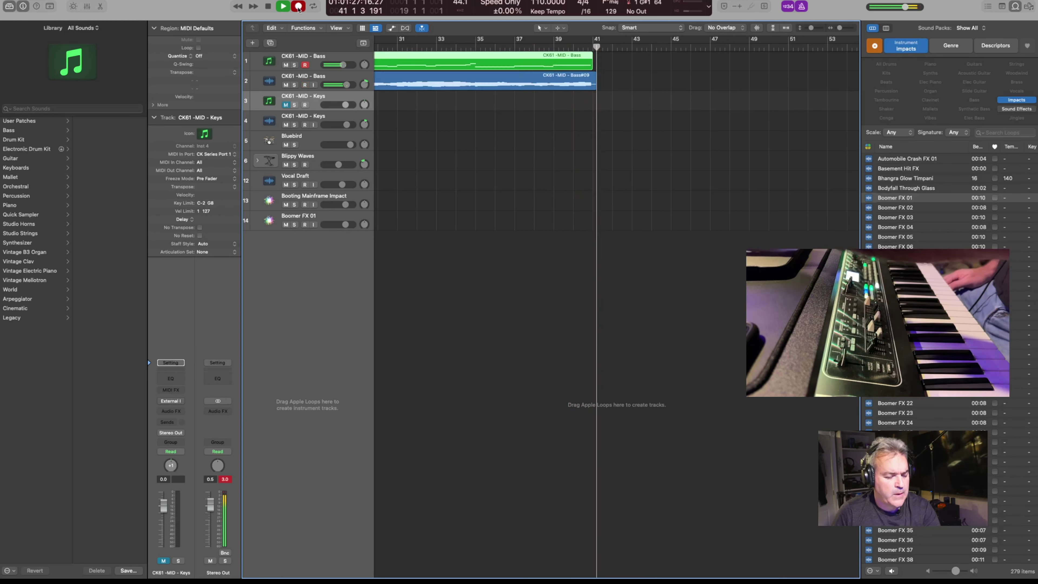
key("space")
Play back the new bass recording from just before bar 17, and stop around bar 33.
scroll(463, 121, "left", 10)
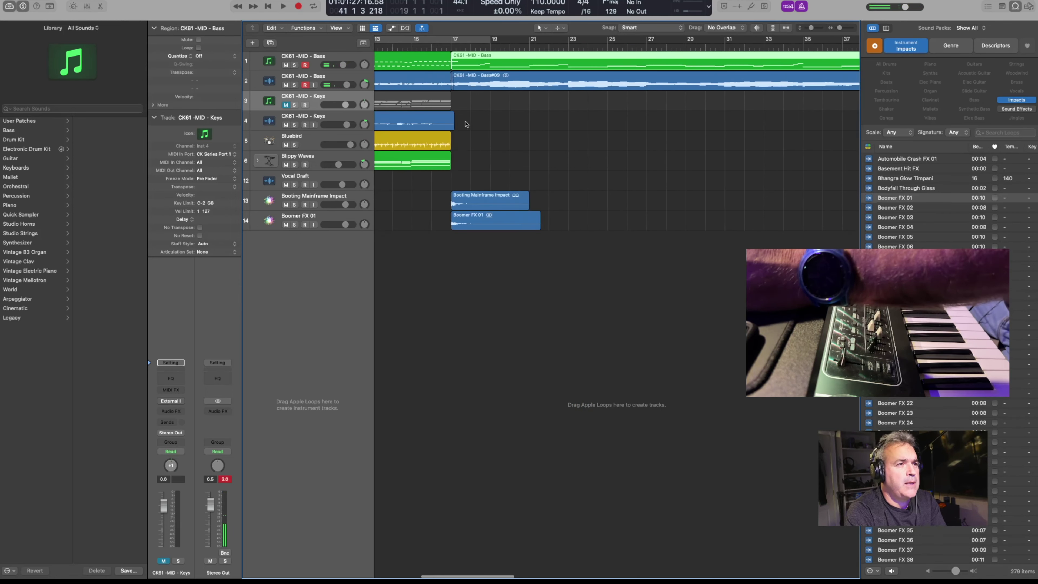
scroll(466, 123, "left", 3)
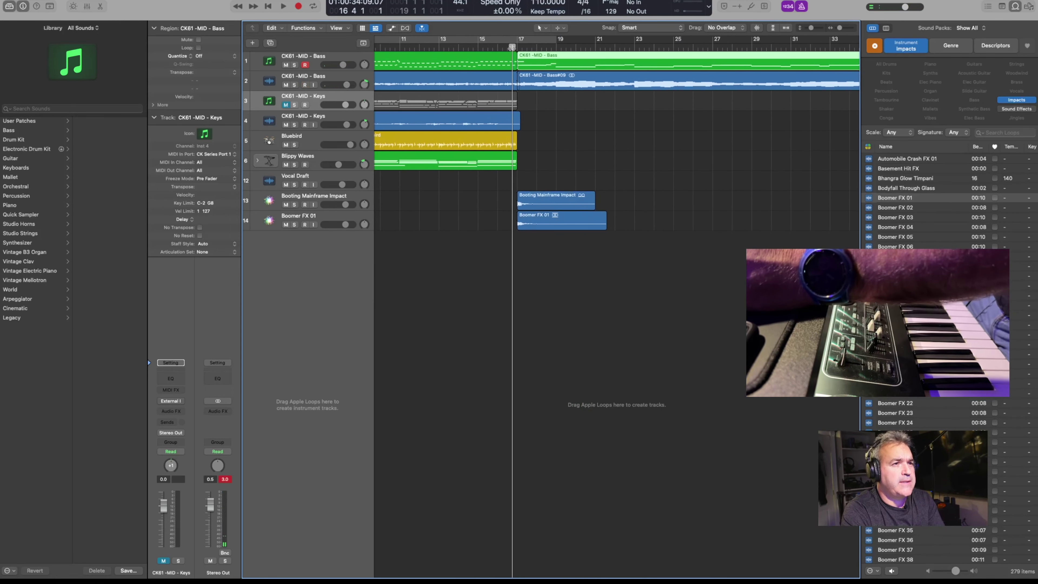
left_click(514, 48)
key("space")
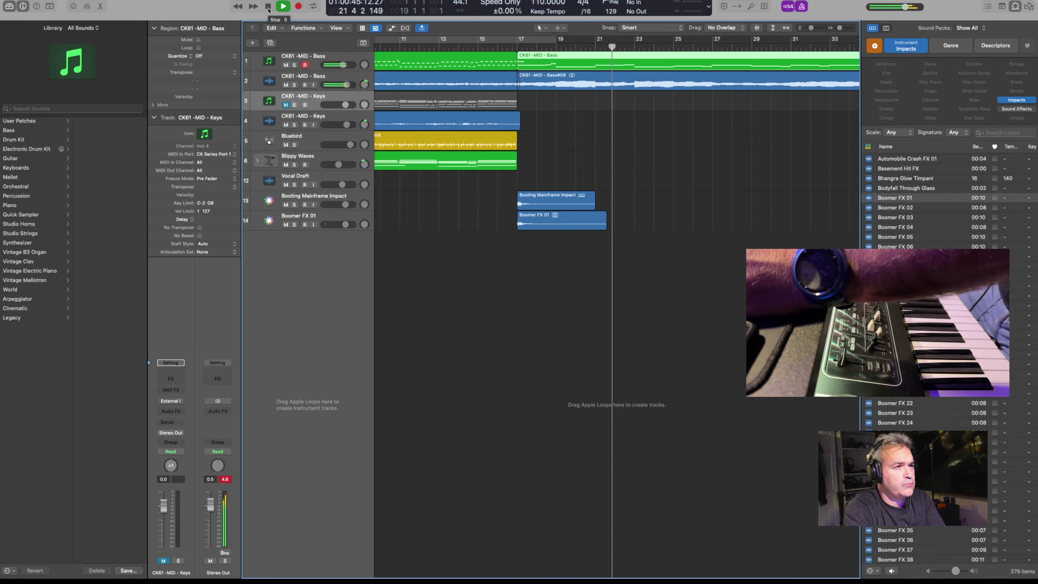
left_click(268, 7)
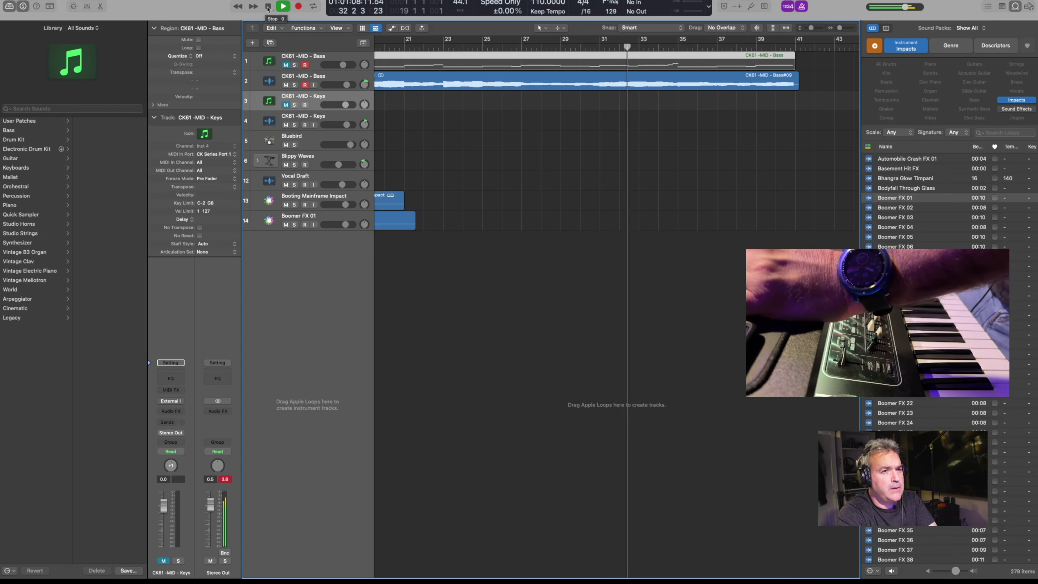
left_click(268, 7)
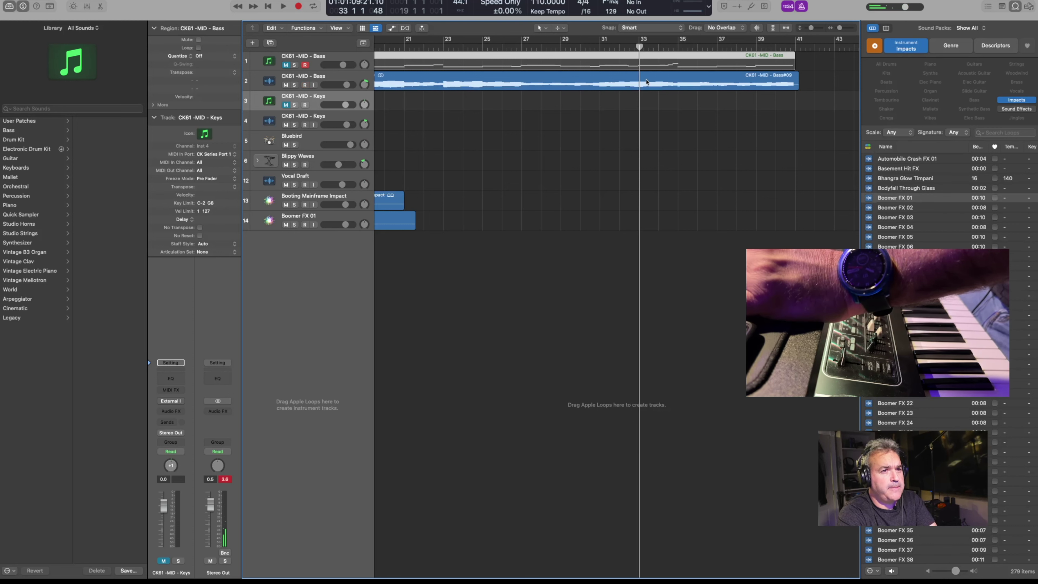
Trim the new bass MIDI and audio regions to end at bar 33, and play back the transition at bar 17.
right_click(641, 64)
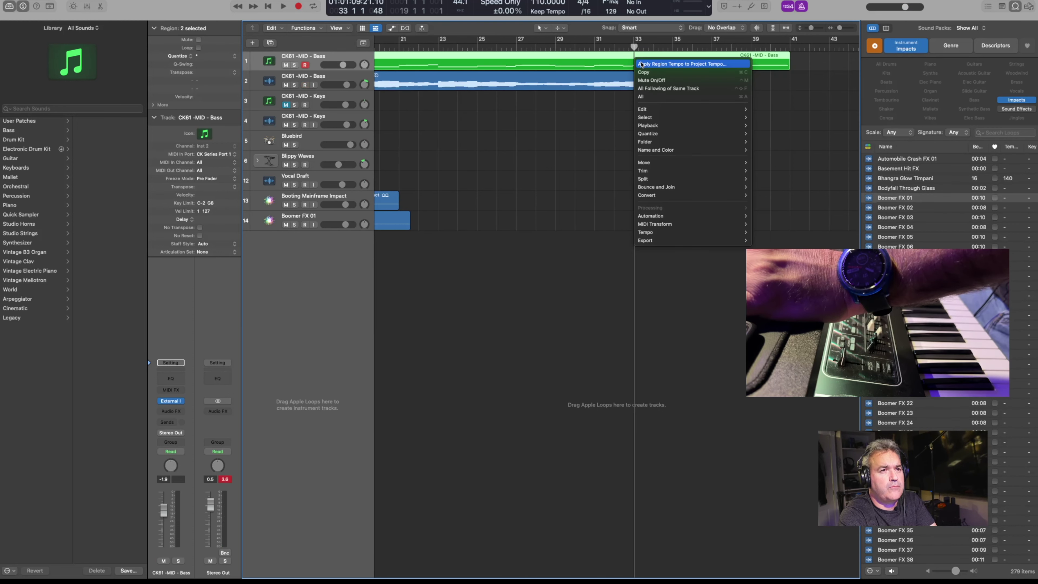
left_click(796, 72)
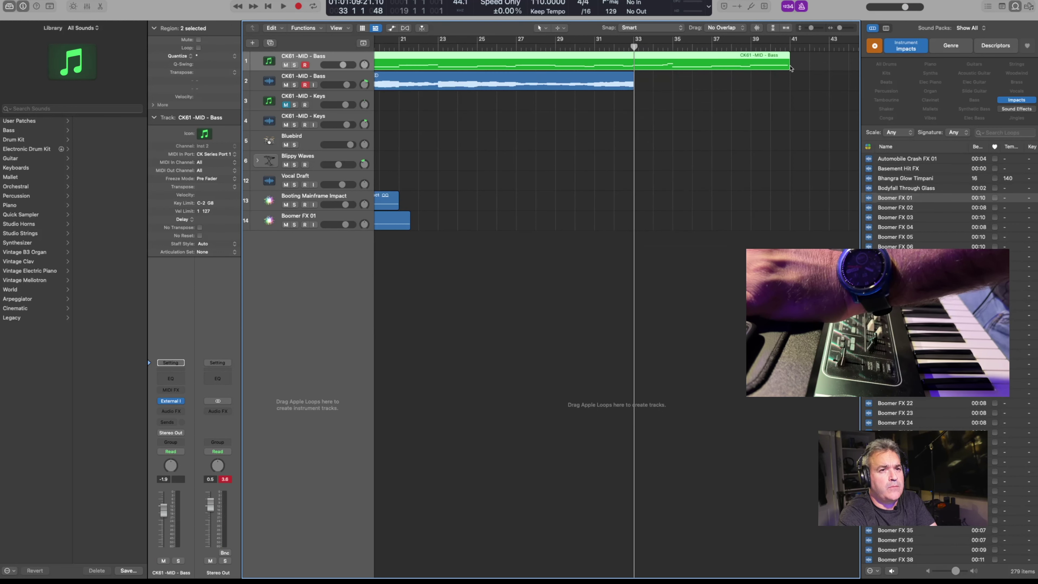
left_click_drag(788, 65, 649, 96)
left_click(650, 97)
key("space")
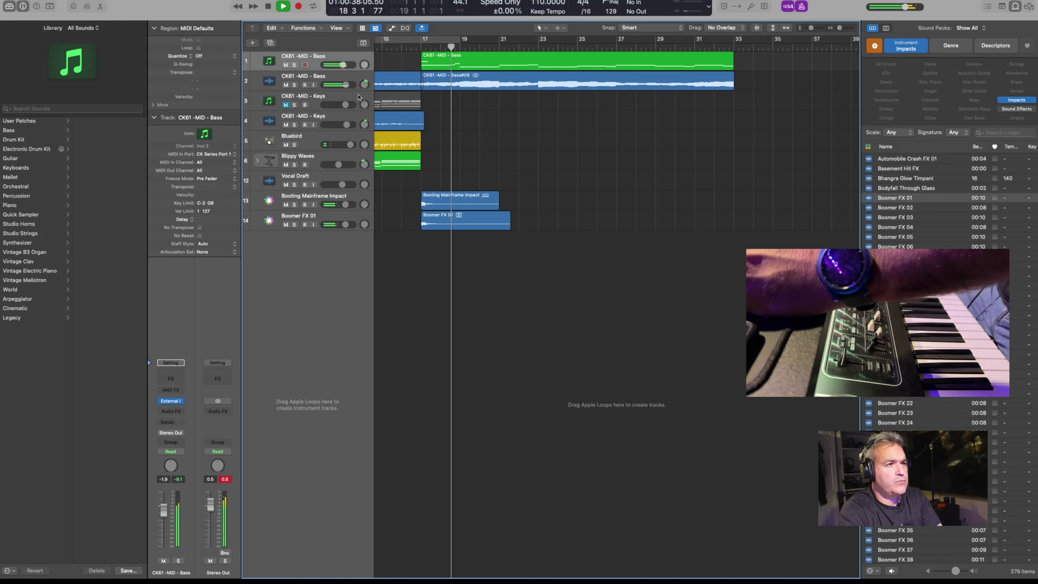
left_click(268, 7)
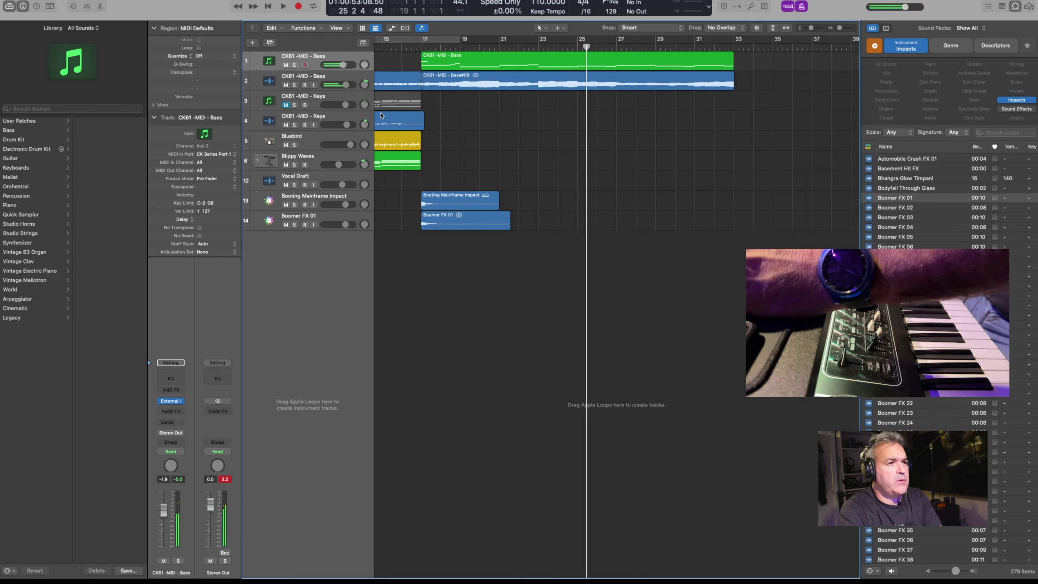
Record a trial take from bar 17 on the MIDI keys track, and delete it.
left_click(324, 100)
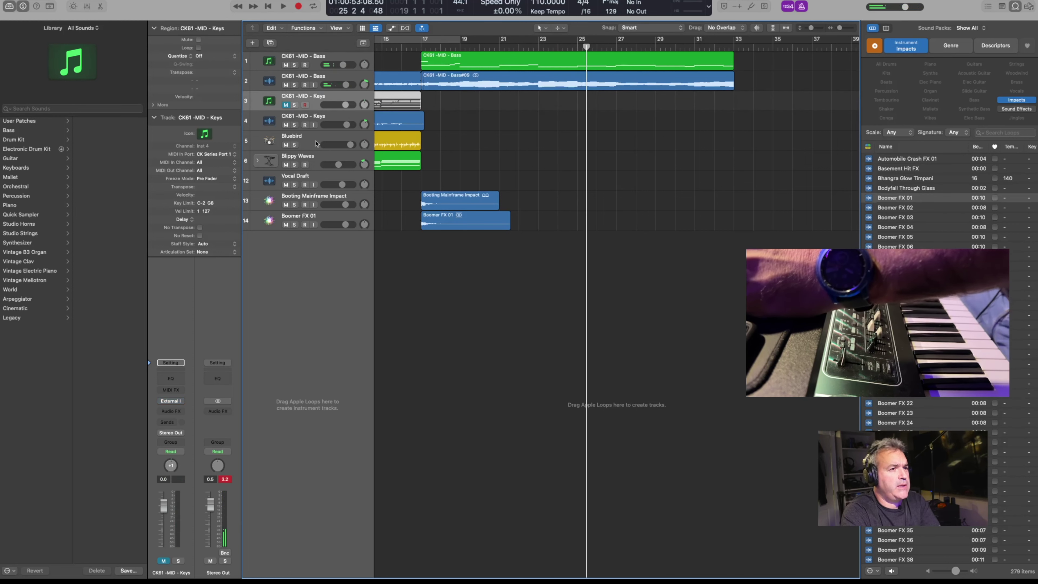
left_click(299, 6)
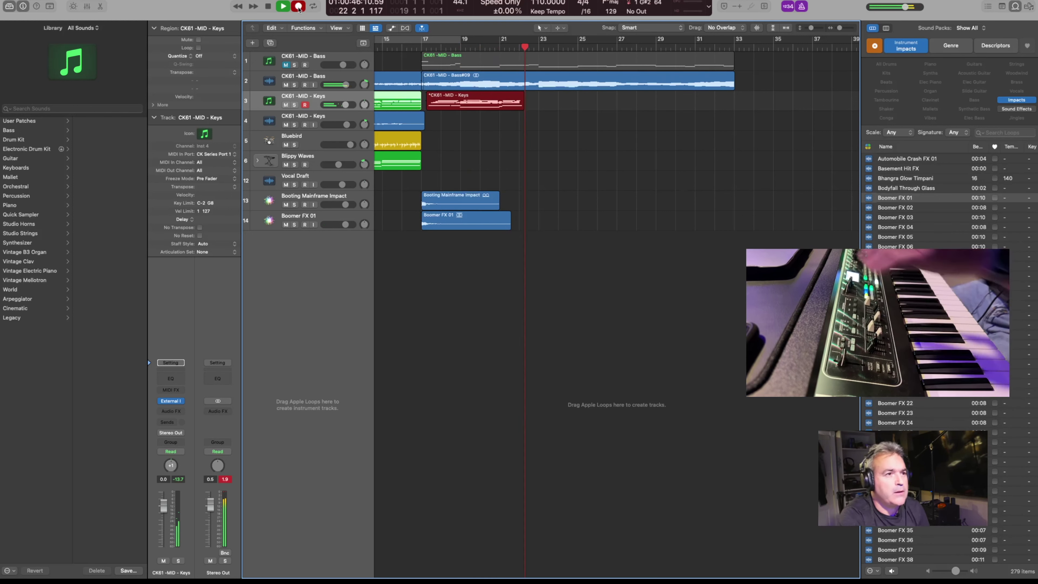
key("space")
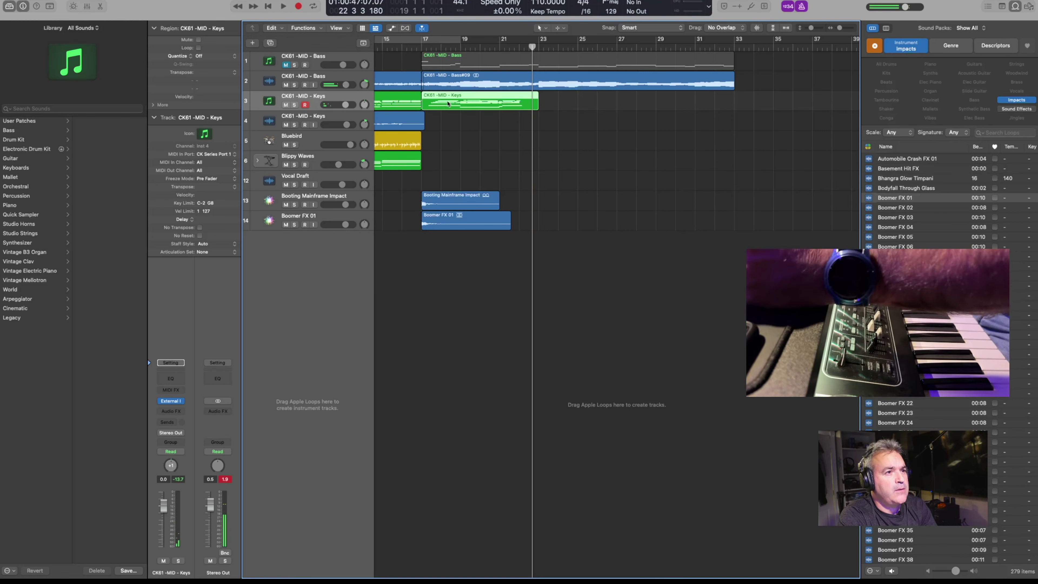
key("Delete")
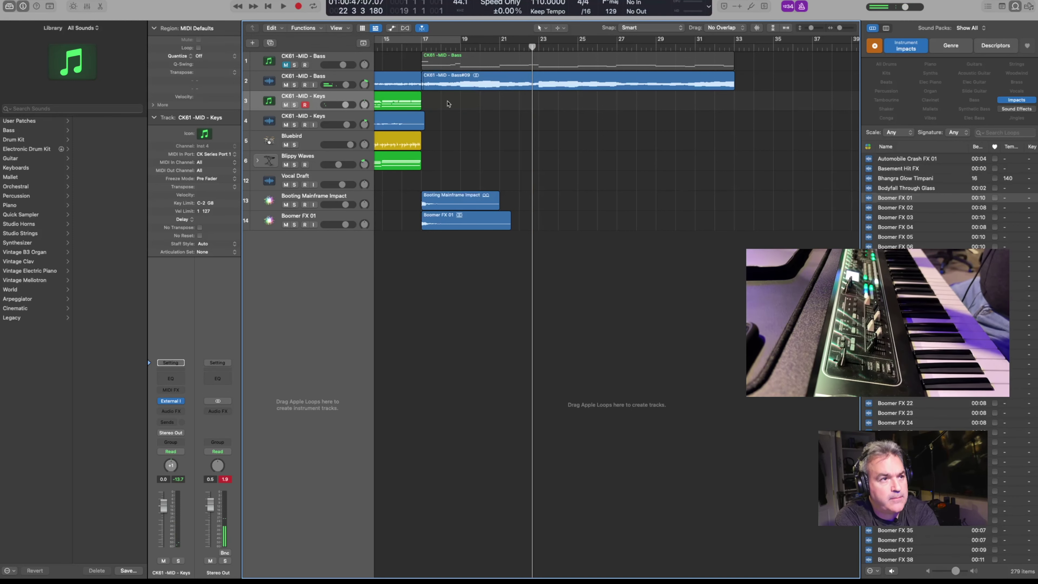
Record the keys part on the MIDI keys track from bar 17 to about bar 33.
left_click(423, 46)
left_click(299, 6)
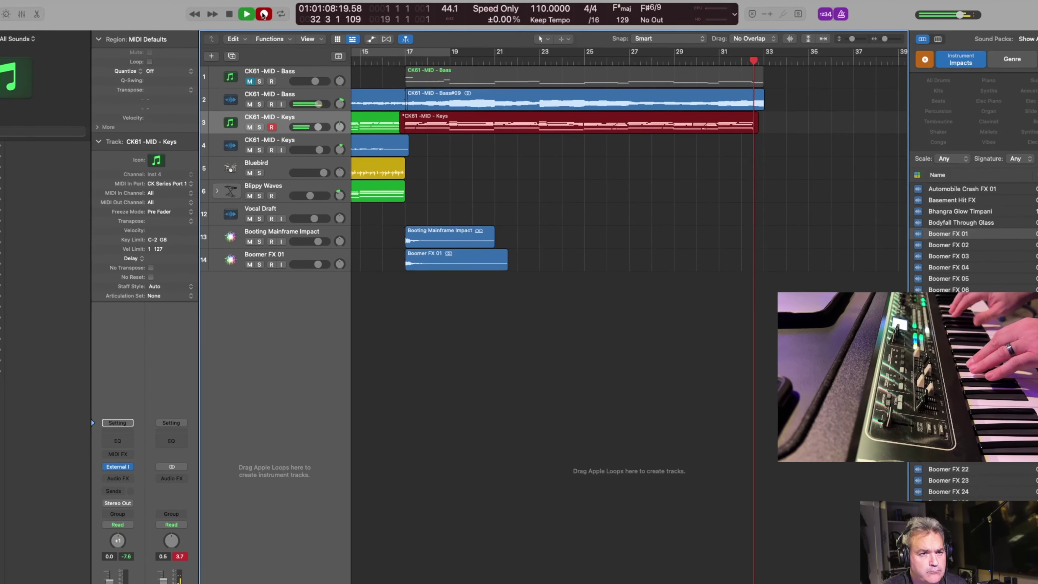
key("space")
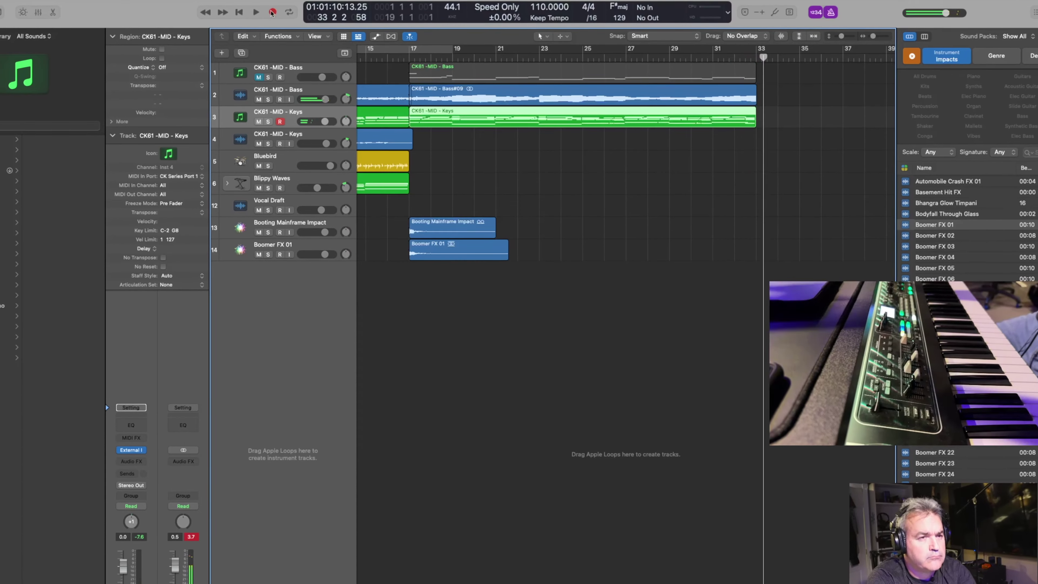
Quantize the new keys region to 1/16 notes and play it back from bar 17.
right_click(439, 115)
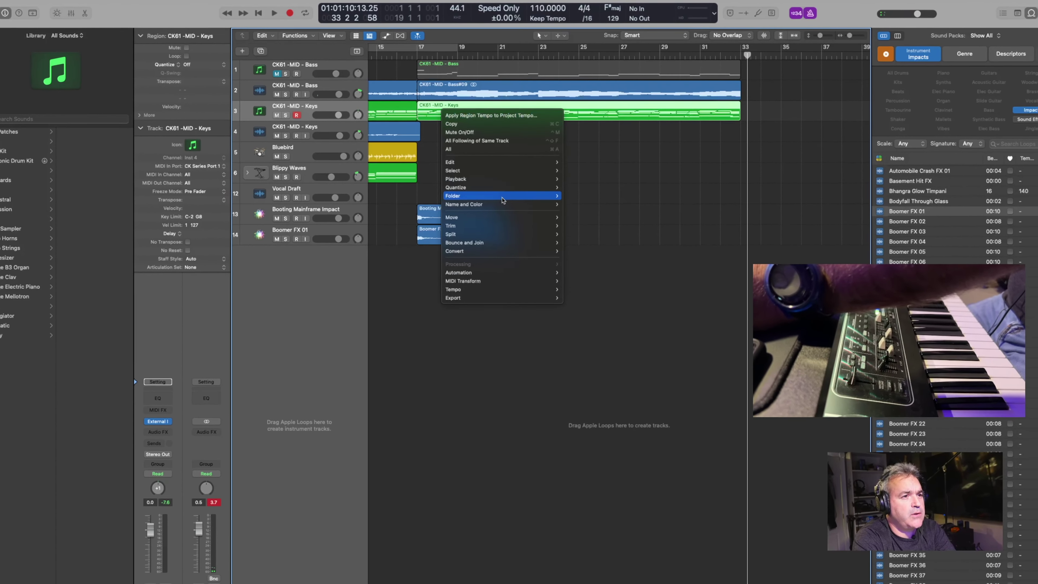
mouse_move(502, 188)
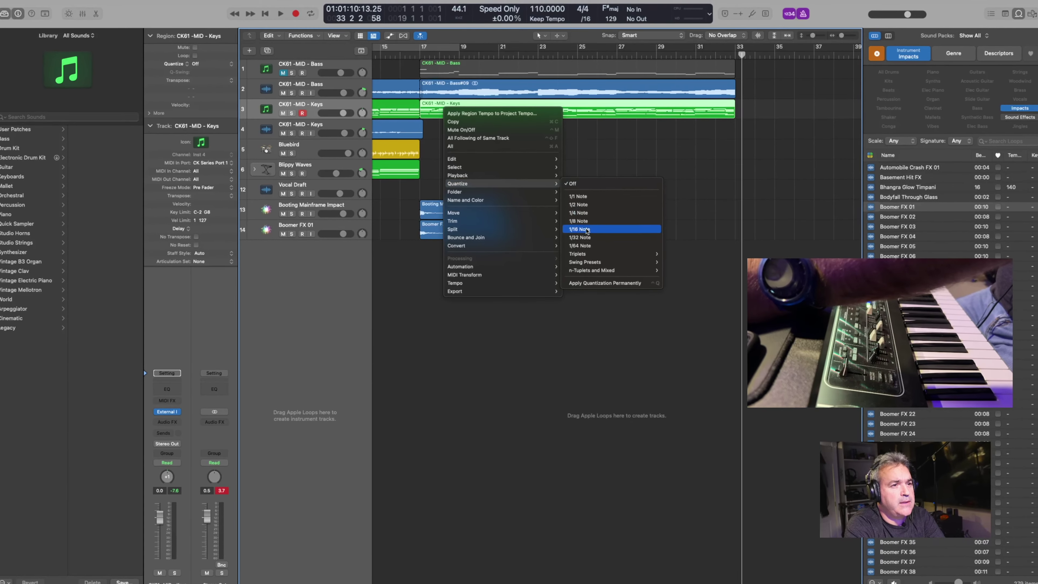
left_click(588, 229)
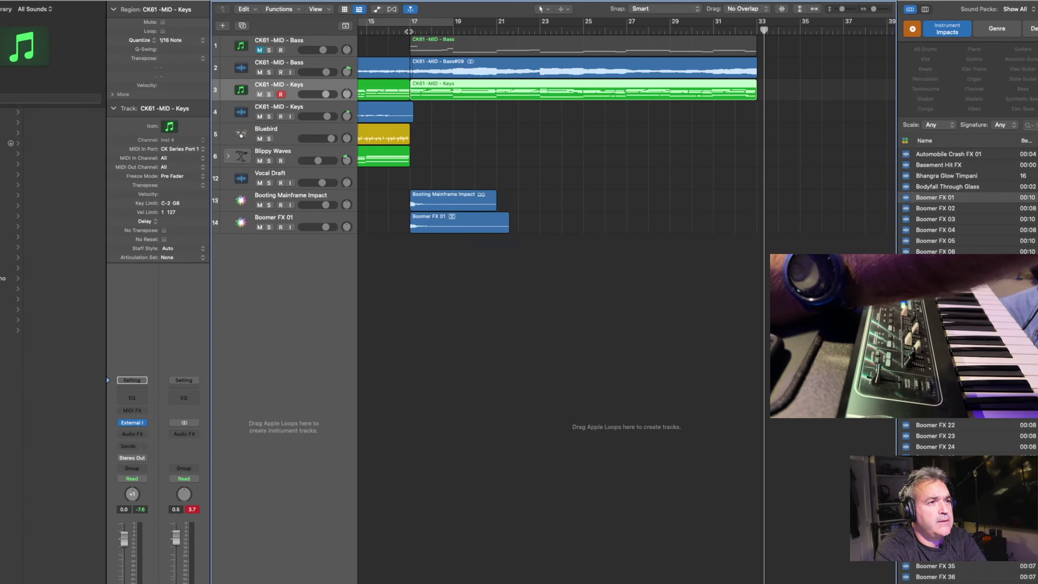
key("space")
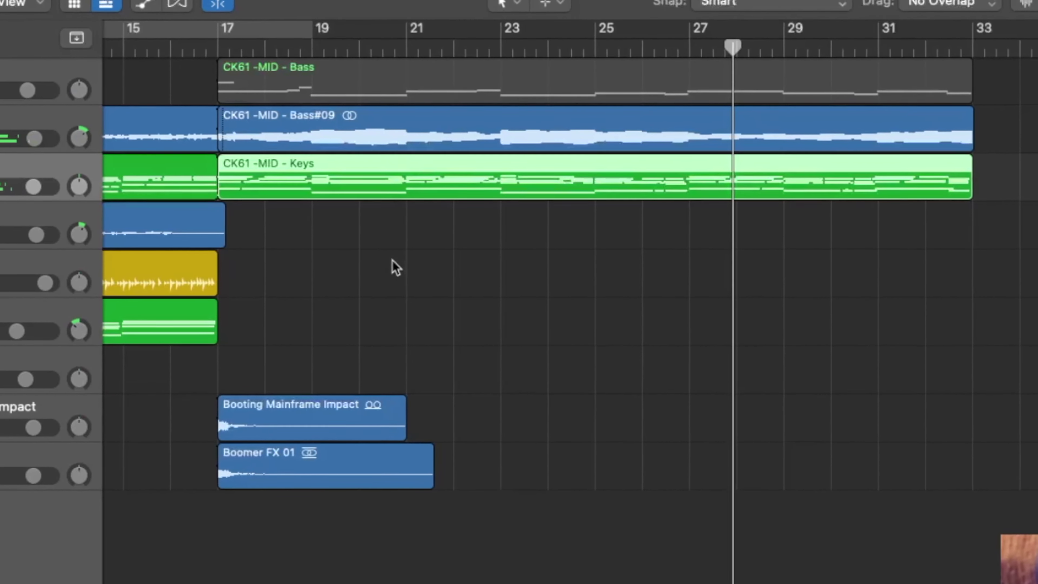
Add a drummer region on the Bluebird track at bar 17 and turn on a playback cycle starting there.
left_click(231, 276)
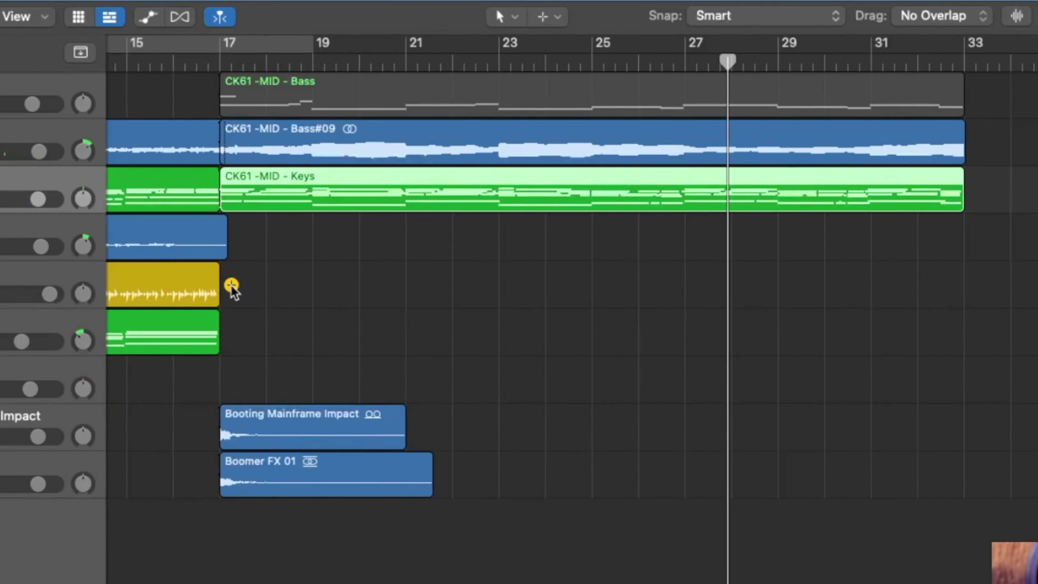
left_click(228, 280)
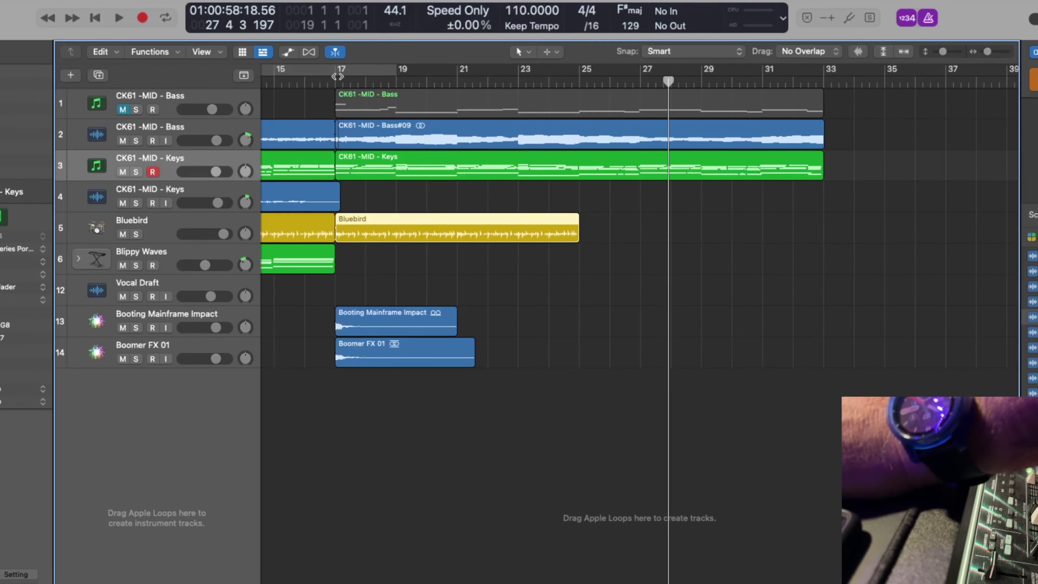
left_click(336, 80)
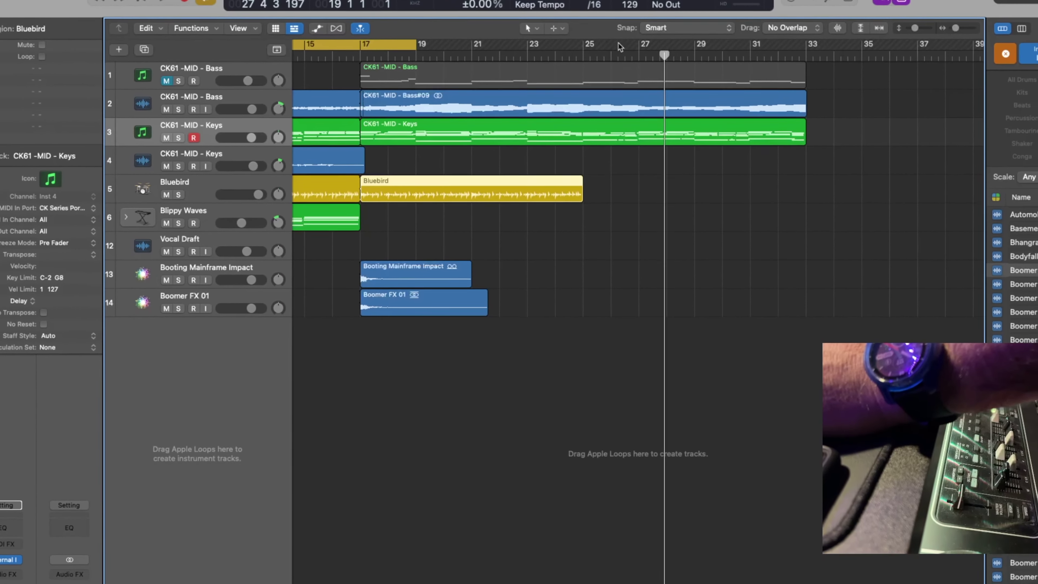
left_click_drag(584, 35, 405, 28)
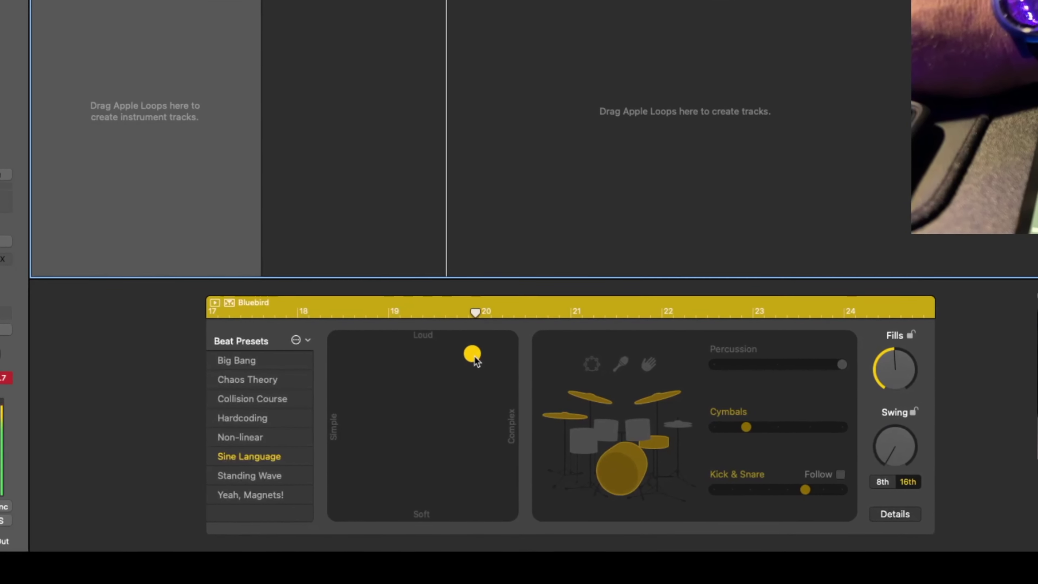
Set the new Bluebird drummer region to near-maximum complexity and medium loudness.
mouse_move(472, 360)
left_mouse_down()
mouse_move(391, 386)
mouse_move(391, 421)
mouse_move(429, 501)
mouse_move(503, 504)
mouse_move(509, 516)
left_mouse_up()
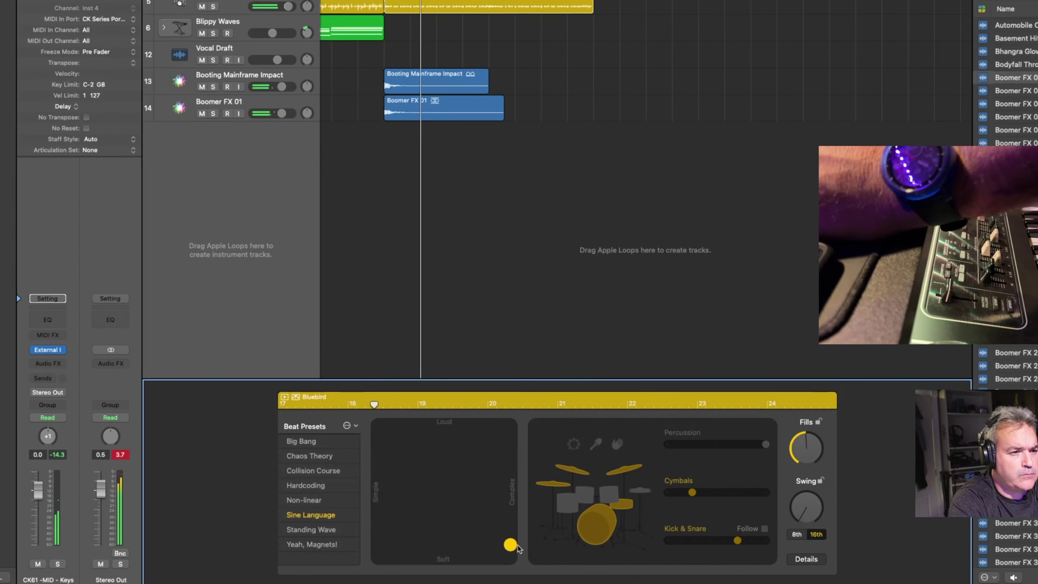
left_click_drag(511, 555, 511, 493)
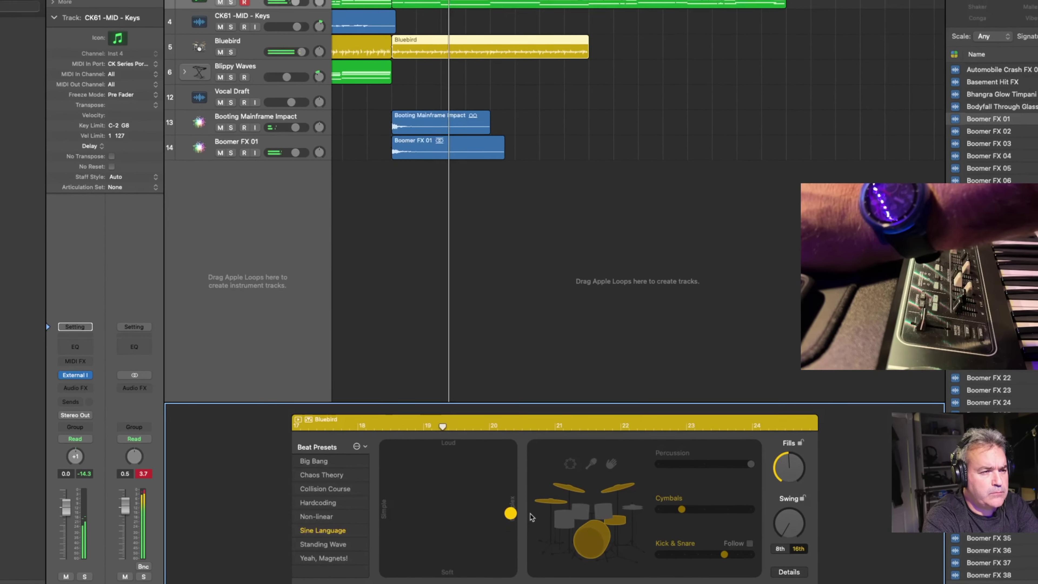
Adjust the new Bluebird drummer region at bar 17 to a loud, highly complex feel.
left_click_drag(511, 527, 450, 514)
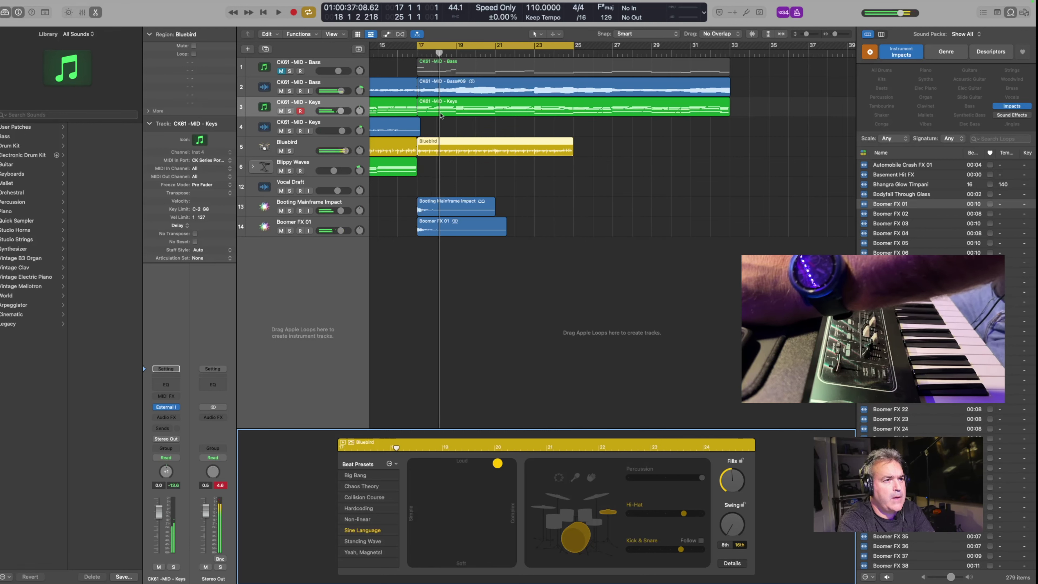
Copy the Bluebird drummer region that ends at bar 17 and place the copy at bar 25 to fill the drums to bar 33.
left_click(394, 144)
right_click(395, 144)
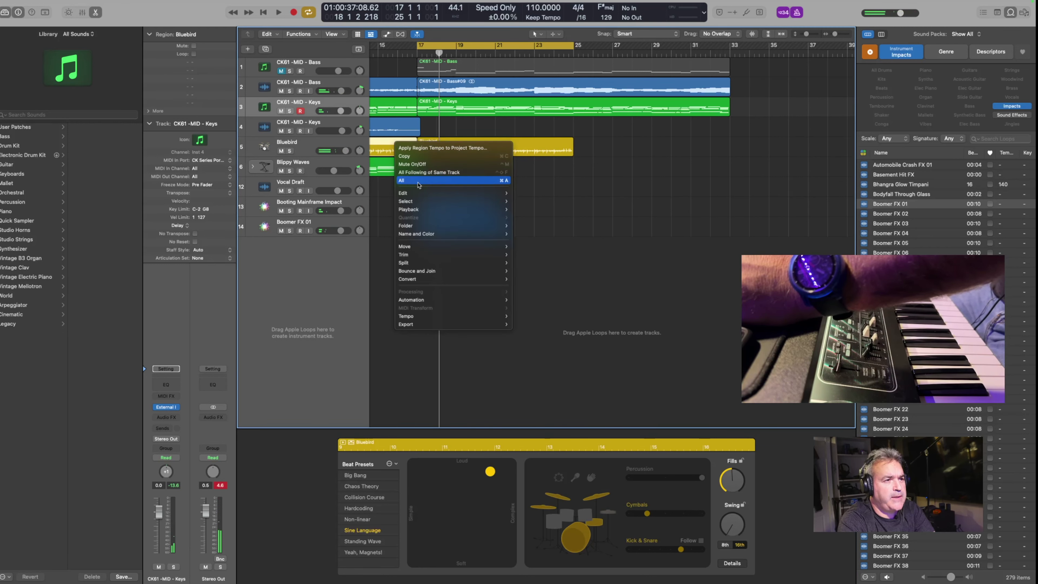
left_click(405, 157)
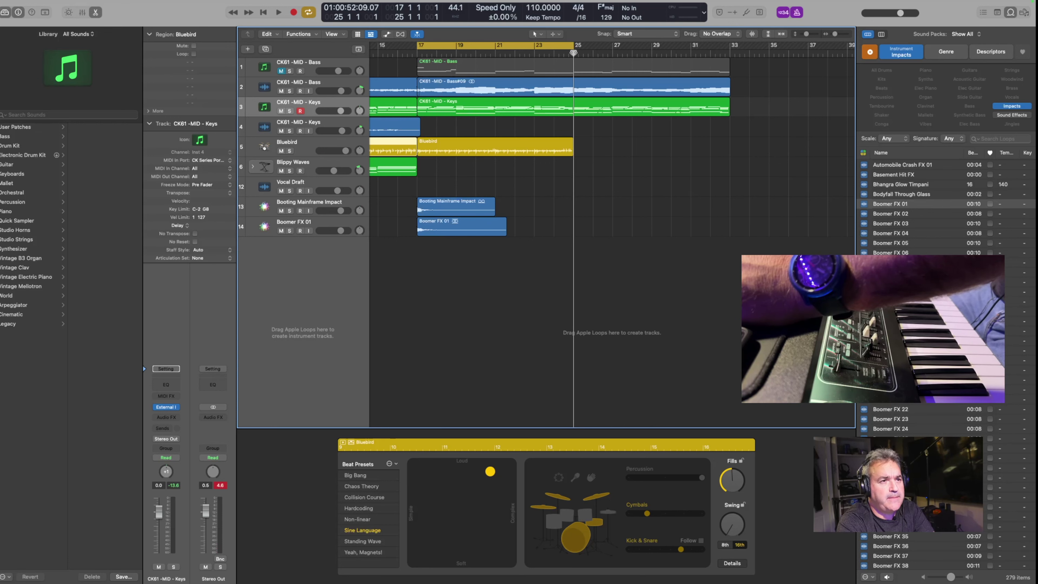
right_click(573, 52)
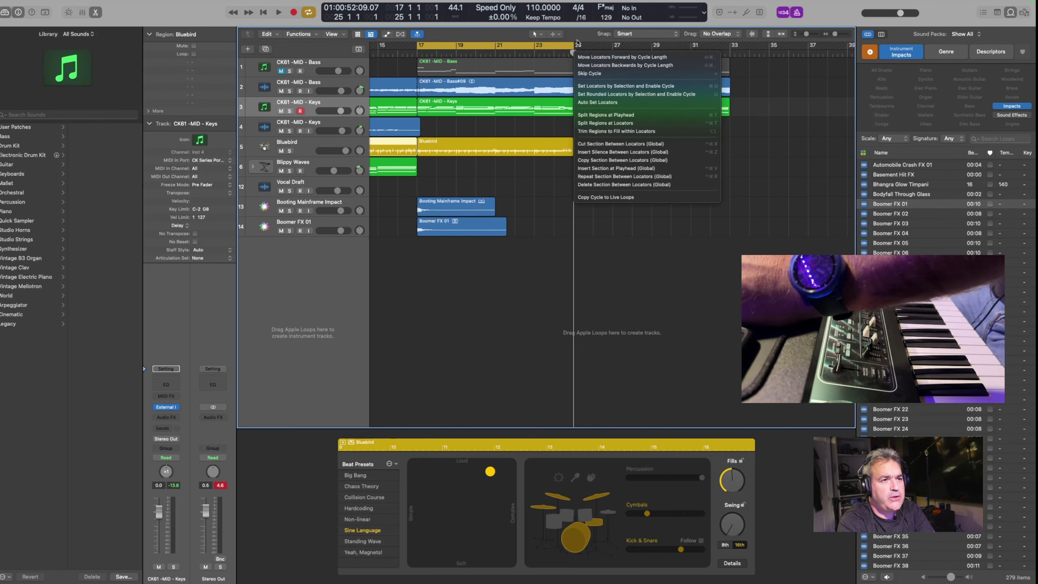
key("Escape")
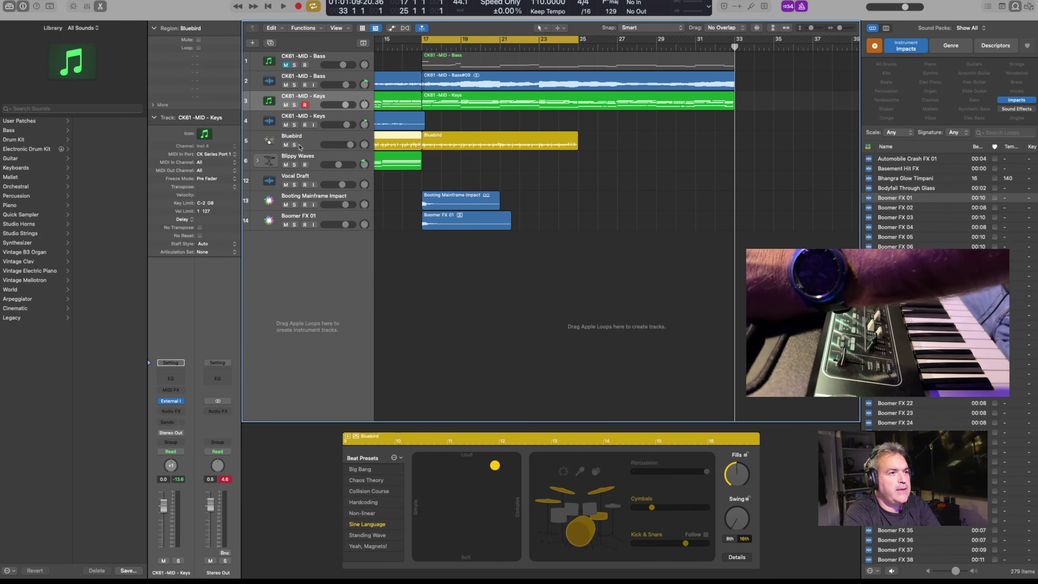
left_click(319, 140)
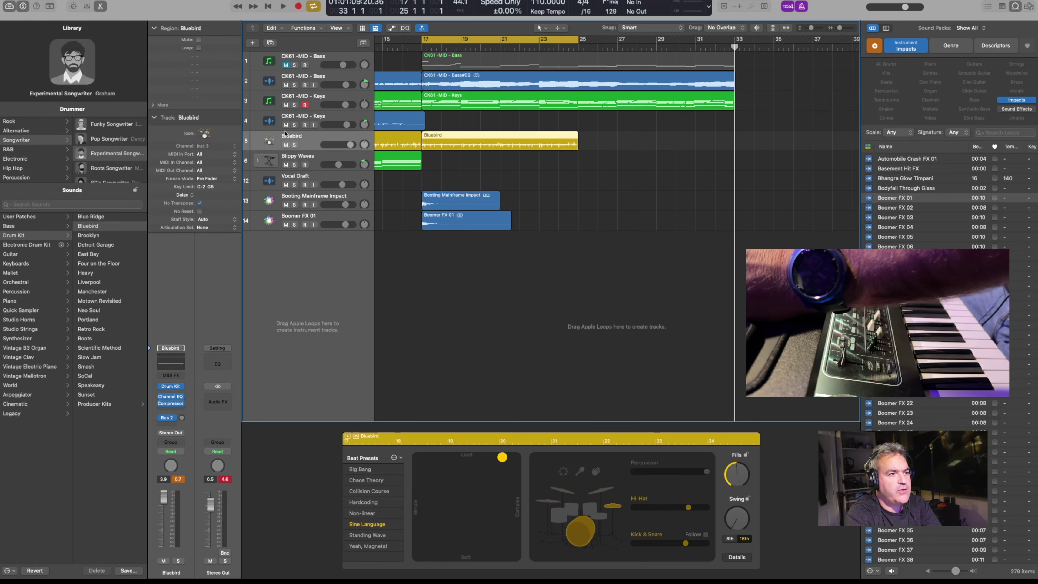
left_click(400, 142)
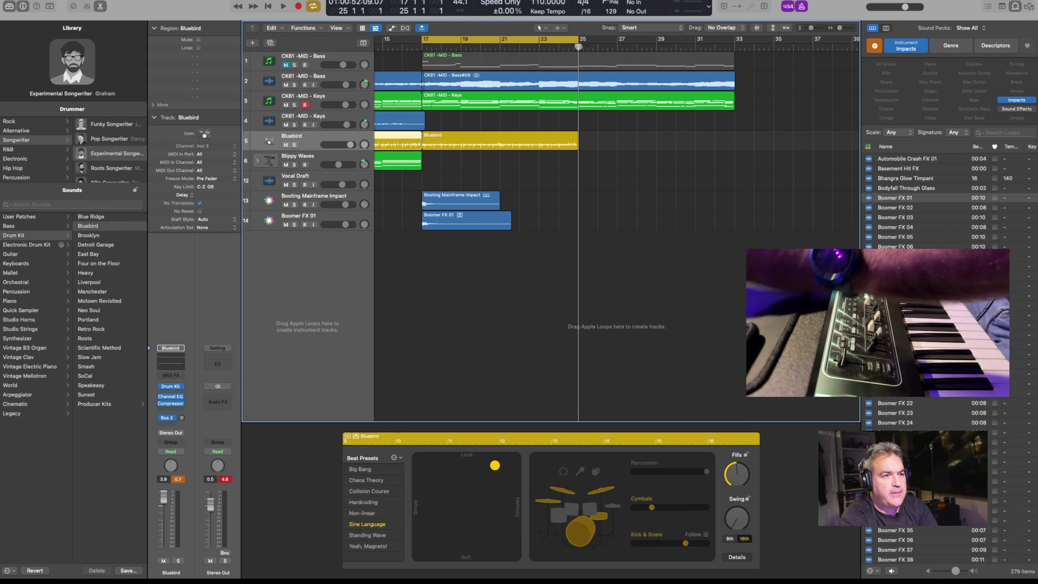
key("super+r")
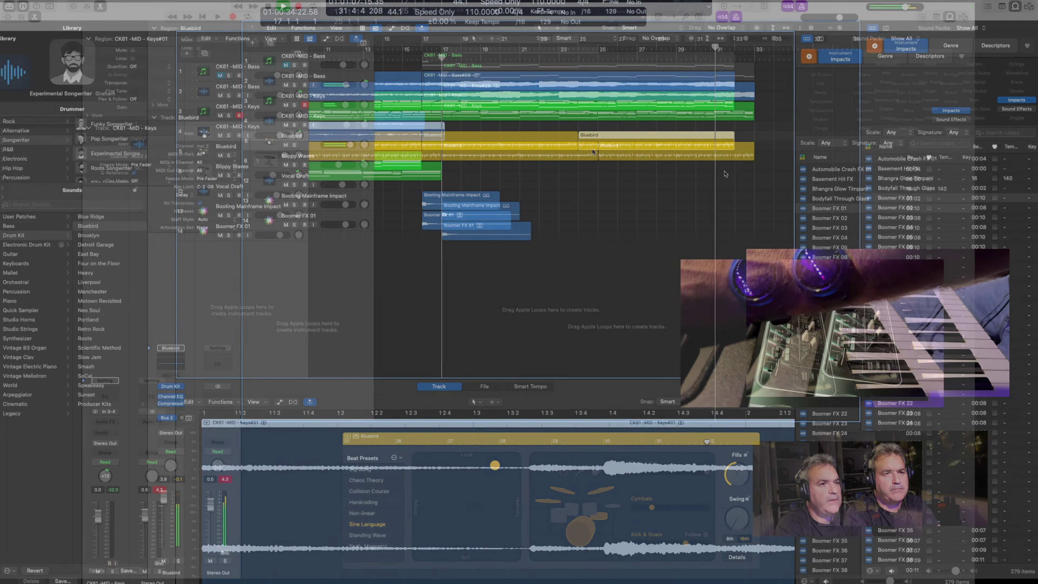
key("alt+super+r")
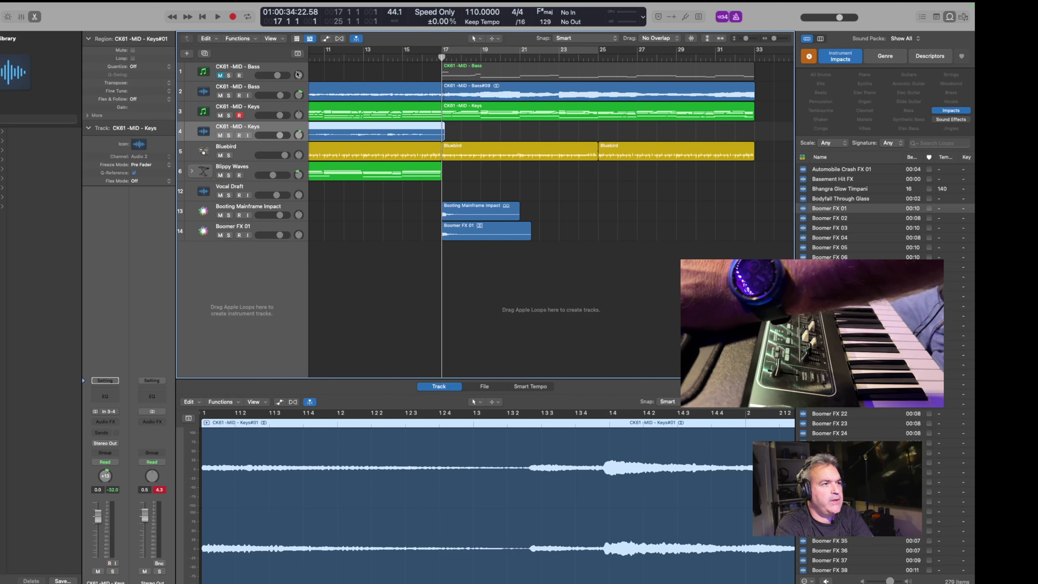
Record the keys part as audio on the CK61 Keys audio track from bar 17 to bar 33.
right_click(234, 18)
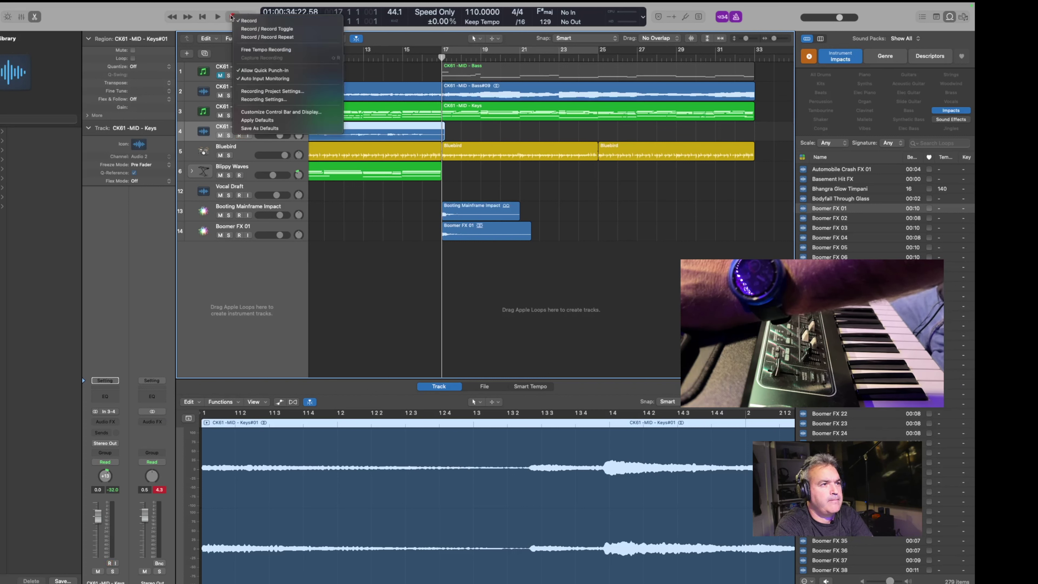
left_click(233, 16)
left_click(233, 17)
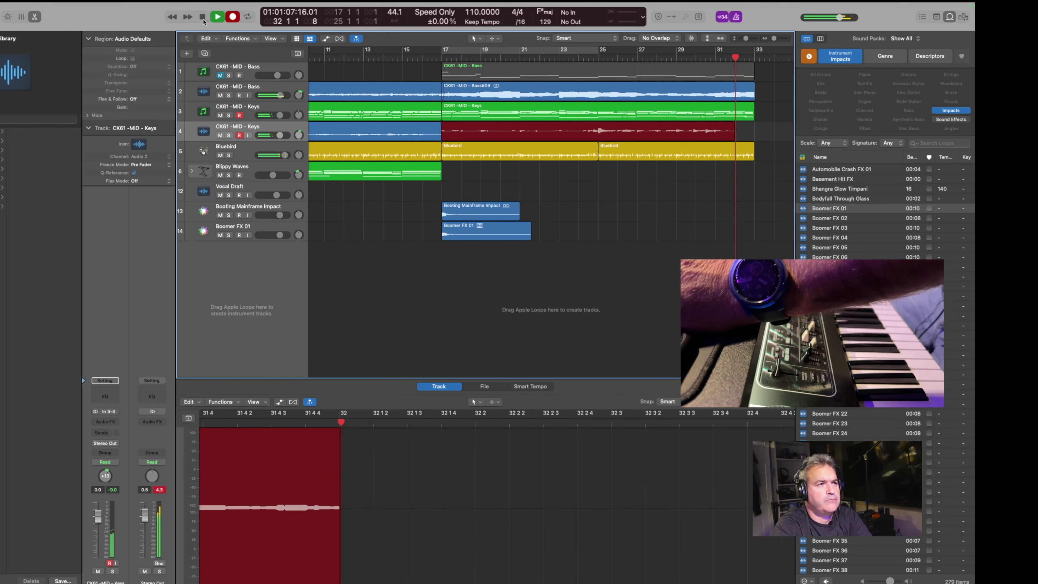
left_click(202, 18)
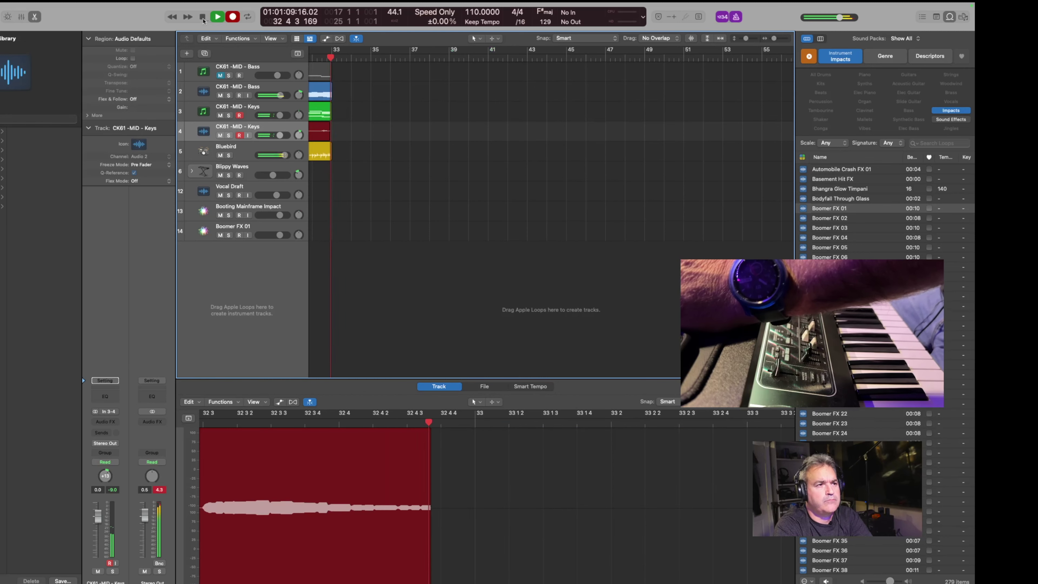
scroll(372, 159, "left", 15)
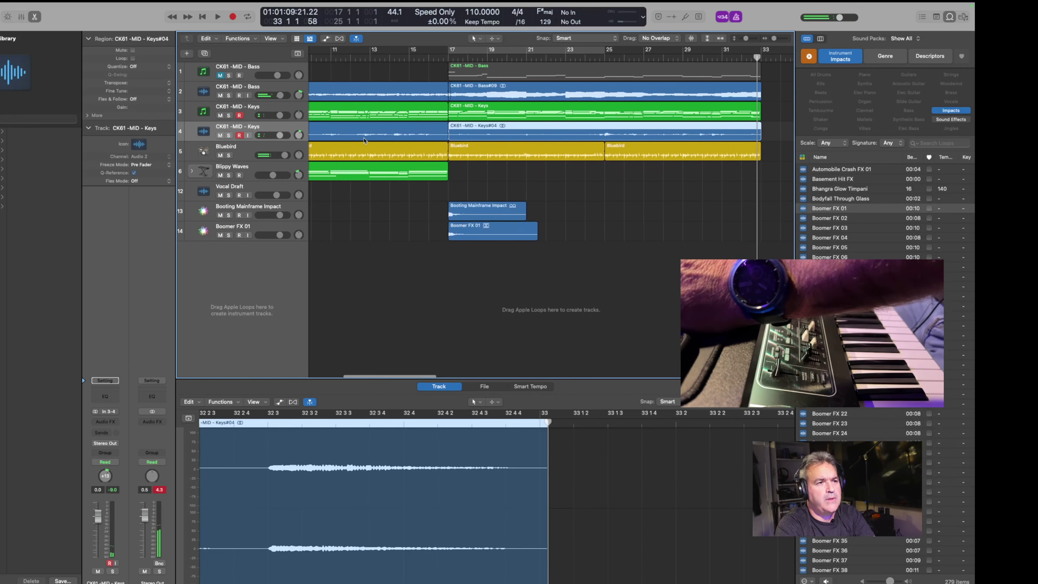
Mute the MIDI keys track and play the section back from shortly before bar 17 through bar 33.
scroll(364, 140, "right", 2)
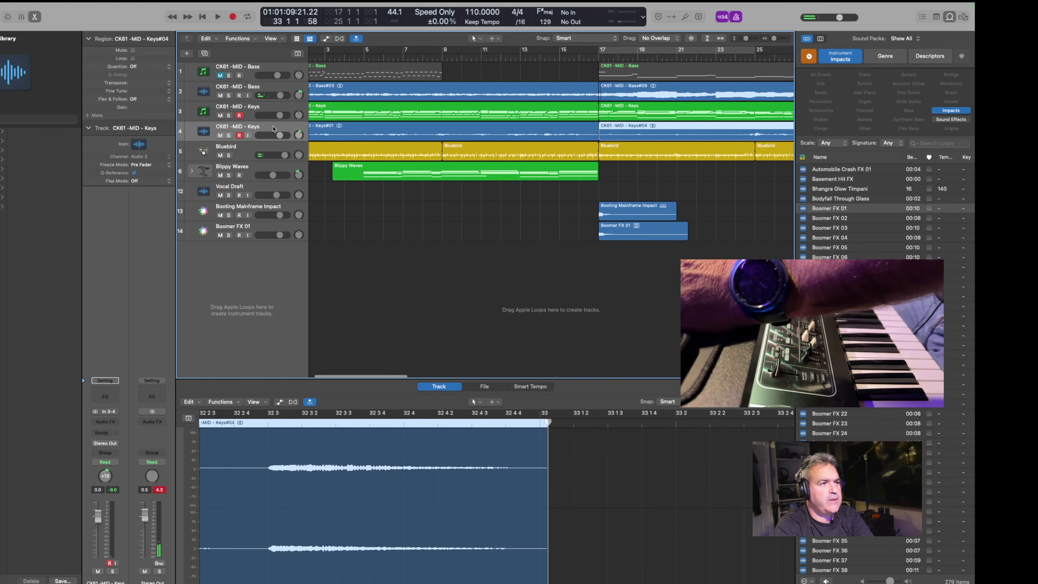
left_click(220, 115)
scroll(464, 132, "right", 10)
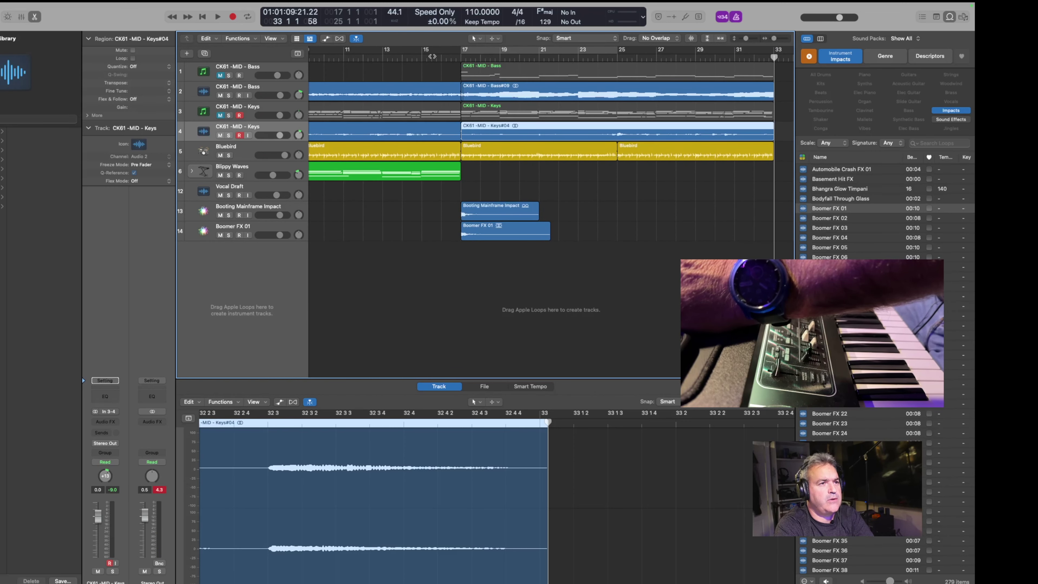
left_click(433, 56)
left_click(217, 16)
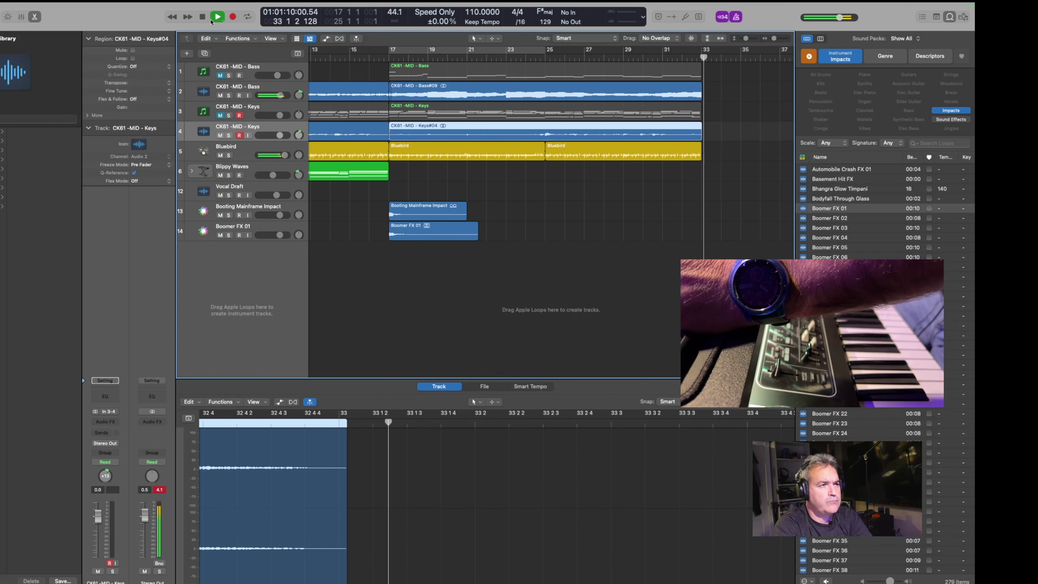
left_click(204, 17)
Add a software instrument track below Boomer FX 01 and try the orchestral Modern Strings and Pop Strings patches on it.
scroll(457, 173, "left", 3)
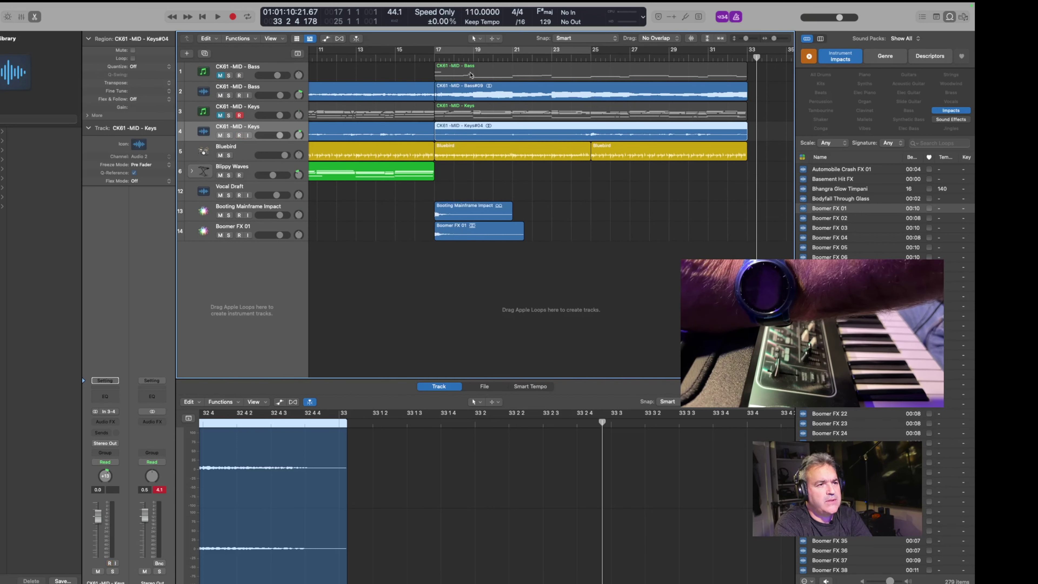
left_click(436, 58)
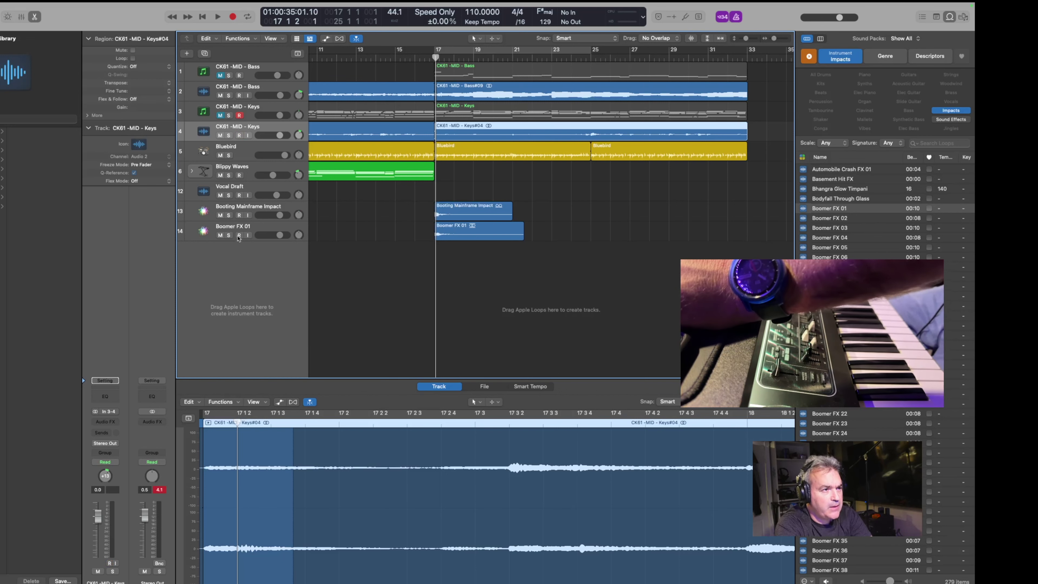
right_click(256, 258)
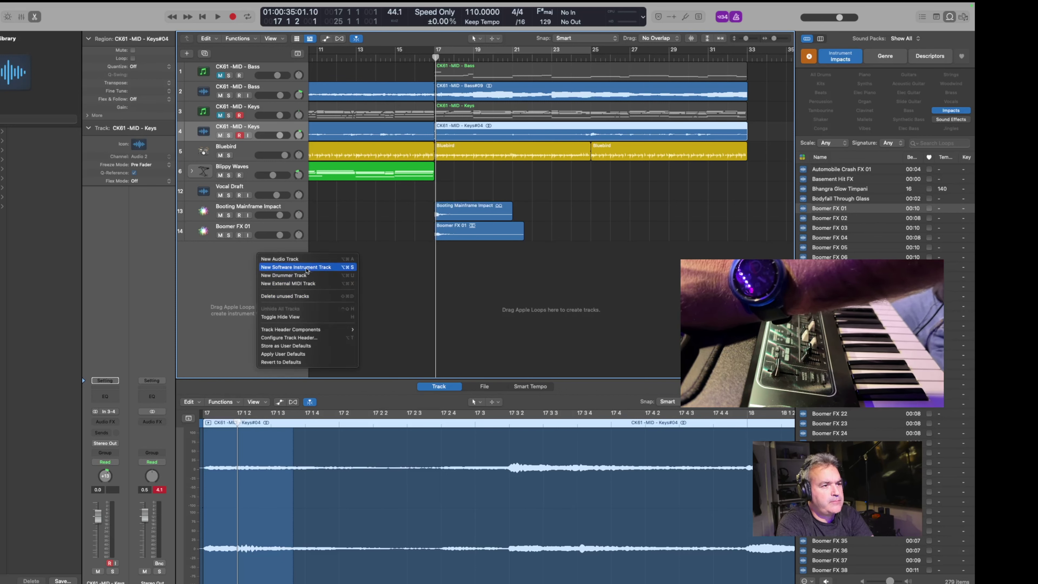
left_click(295, 268)
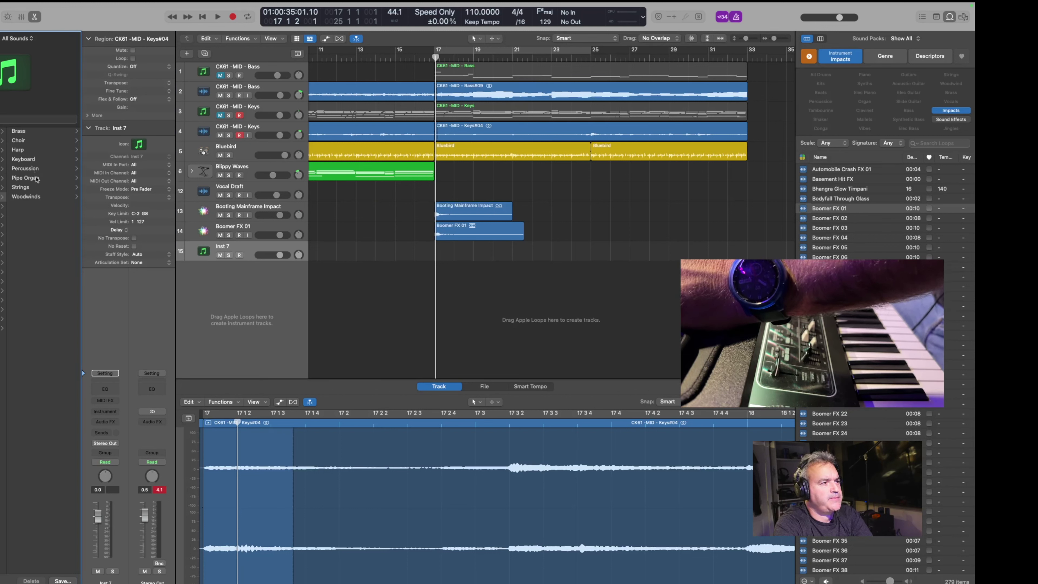
left_click(21, 187)
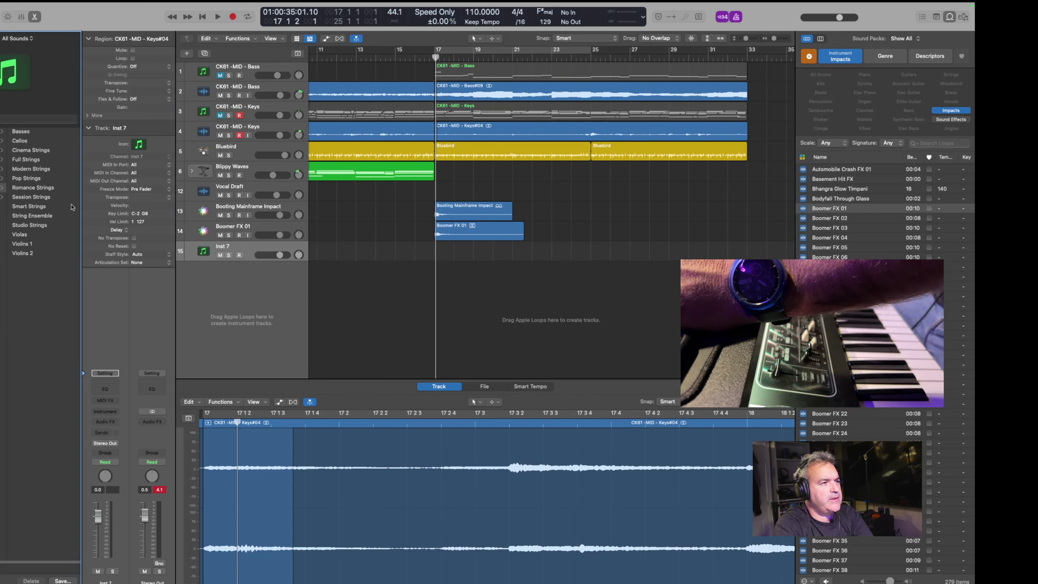
left_click(30, 168)
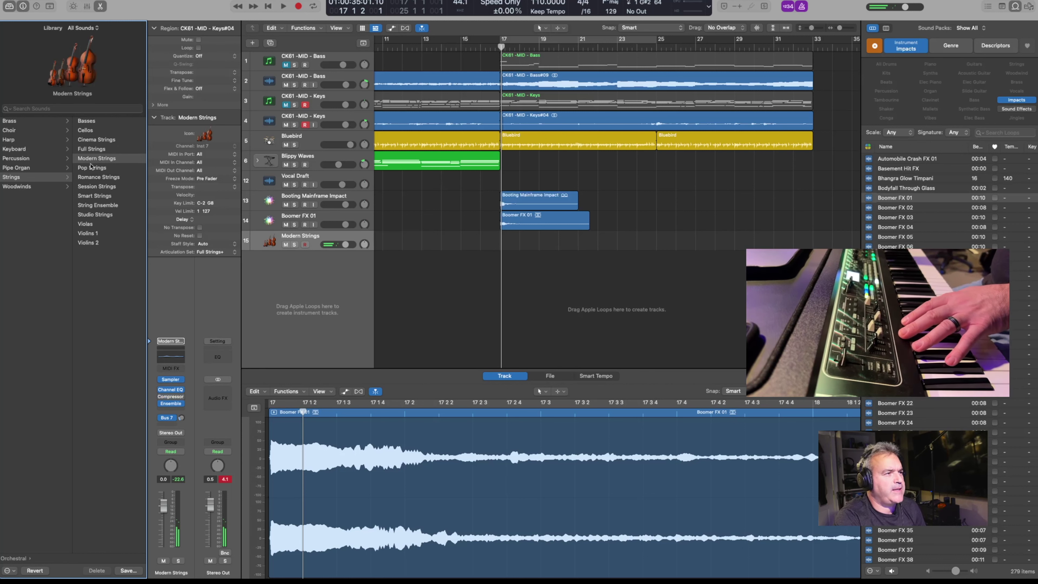
left_click(26, 178)
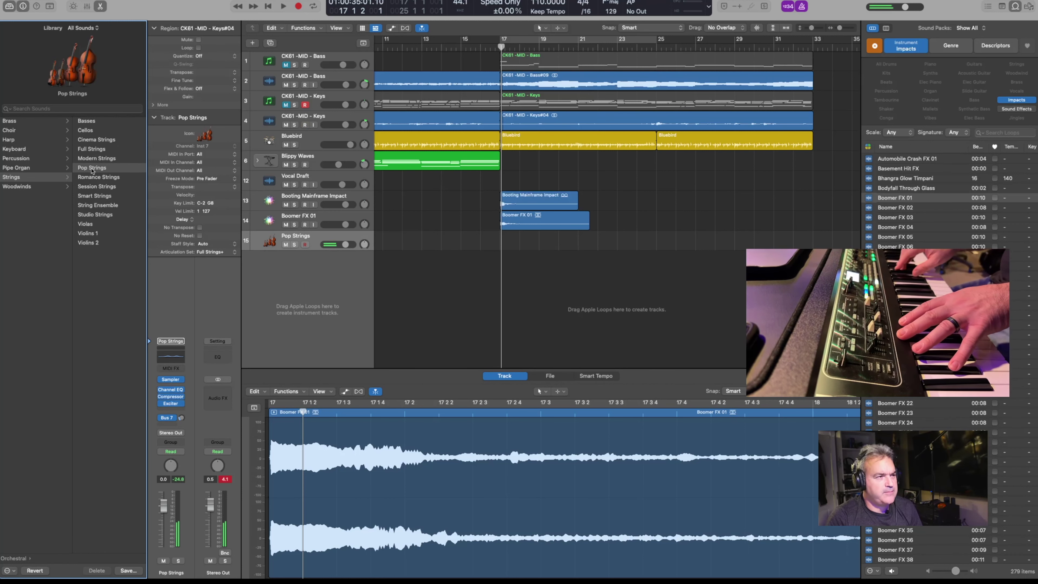
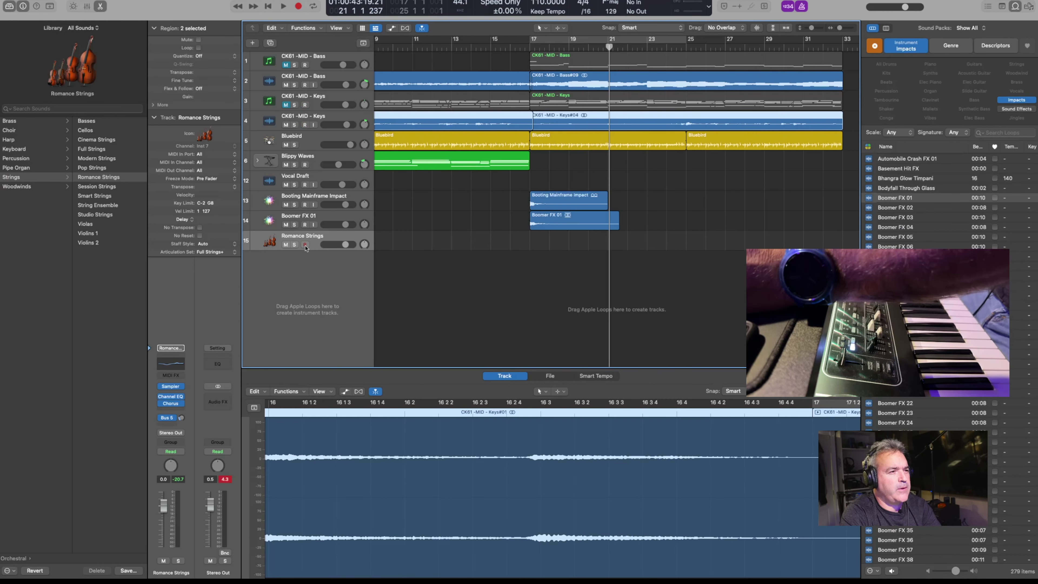
Record a strings part on the Romance Strings track from bar 17 to about bar 33.
left_click(314, 244)
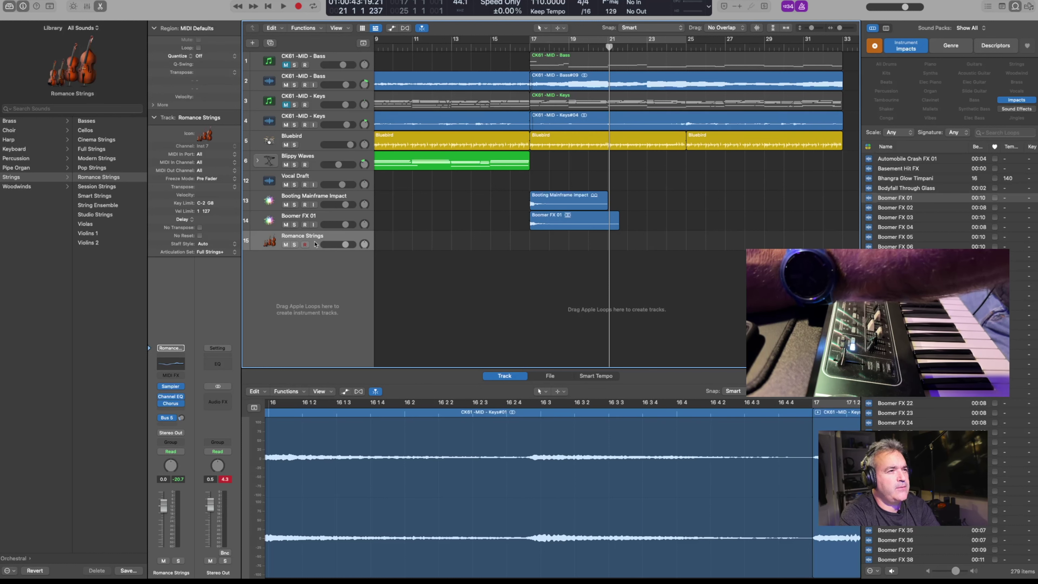
left_click(528, 46)
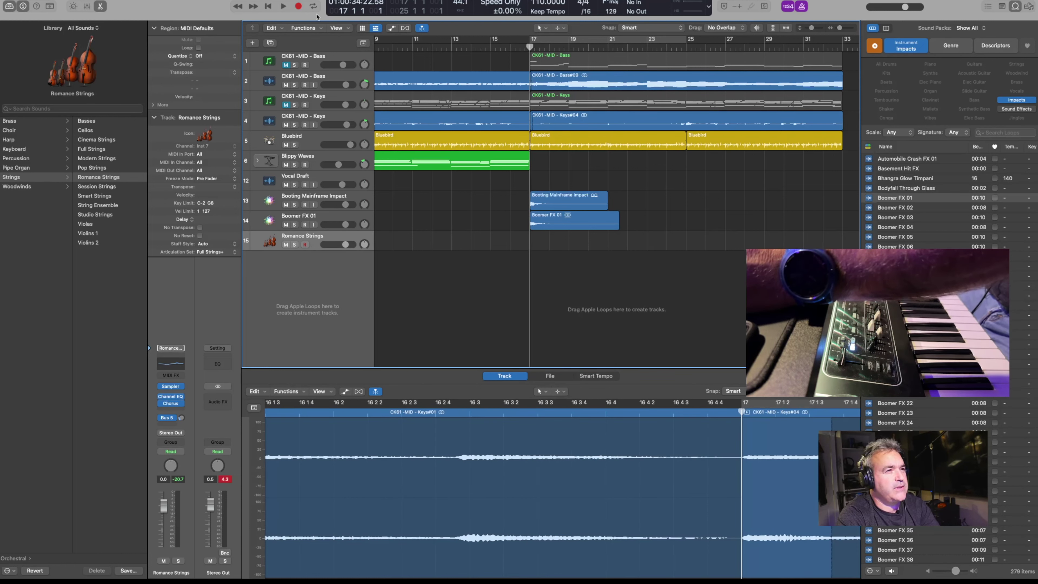
left_click(299, 6)
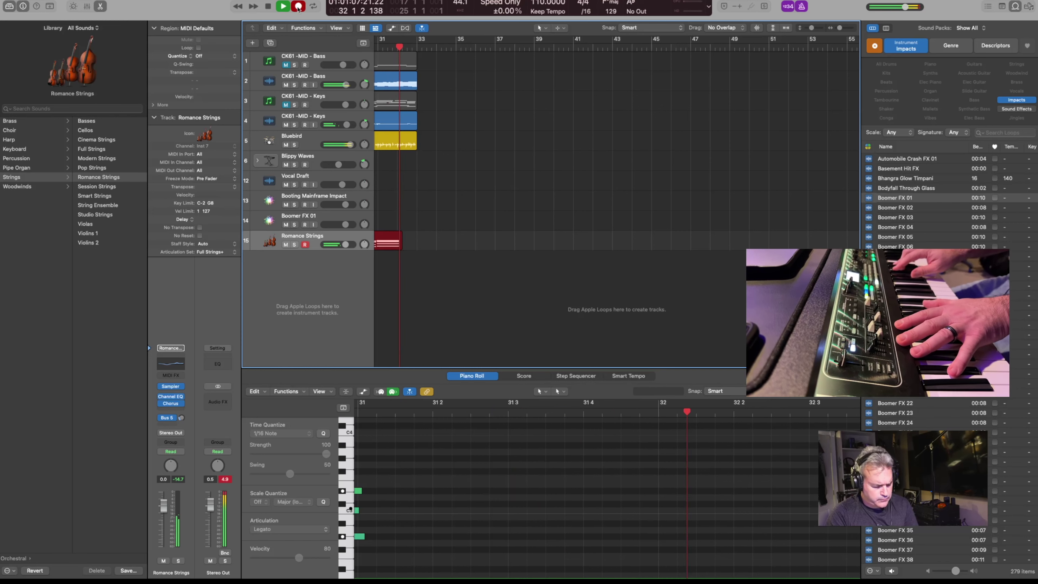
key("space")
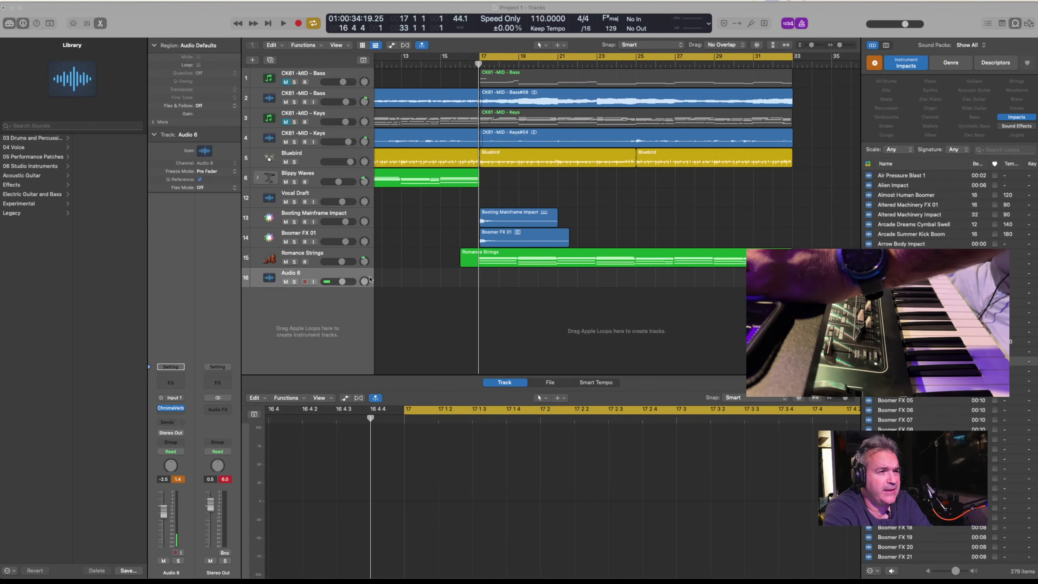
scroll(489, 282, "left", 1)
scroll(489, 282, "left", 1)
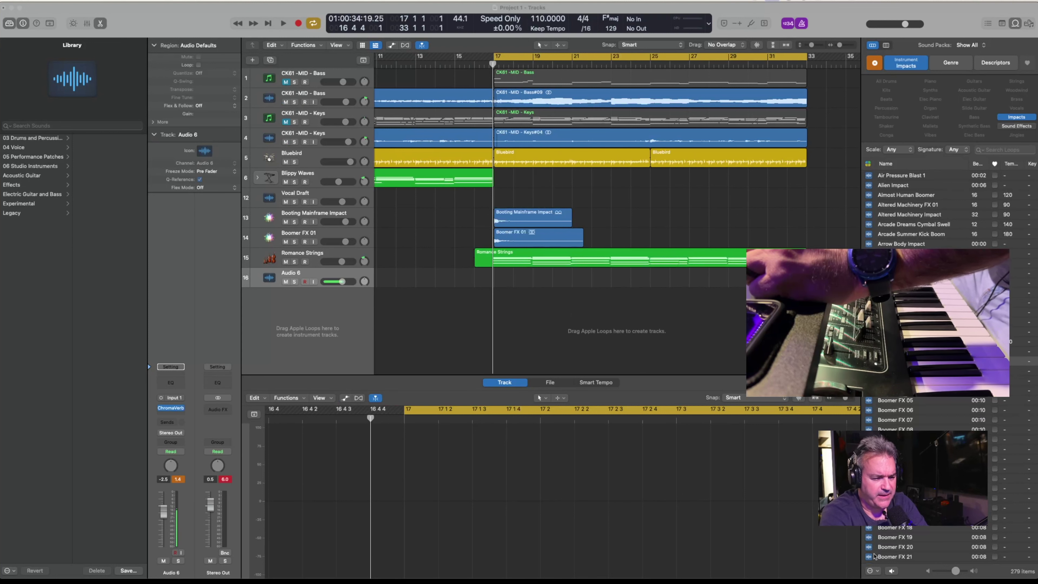
scroll(408, 237, "left", 1)
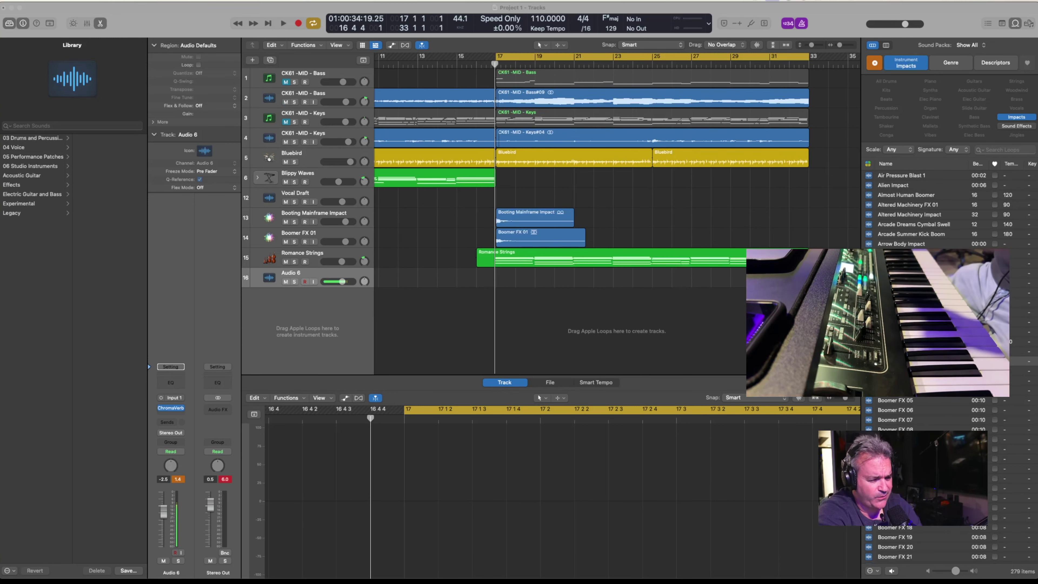
key("ctrl+Up")
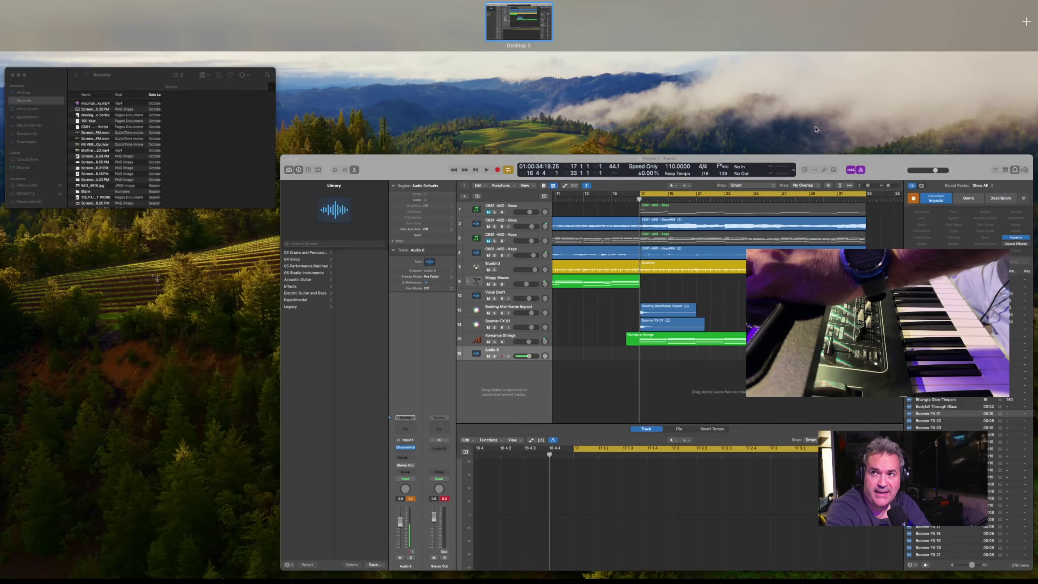
left_click(615, 278)
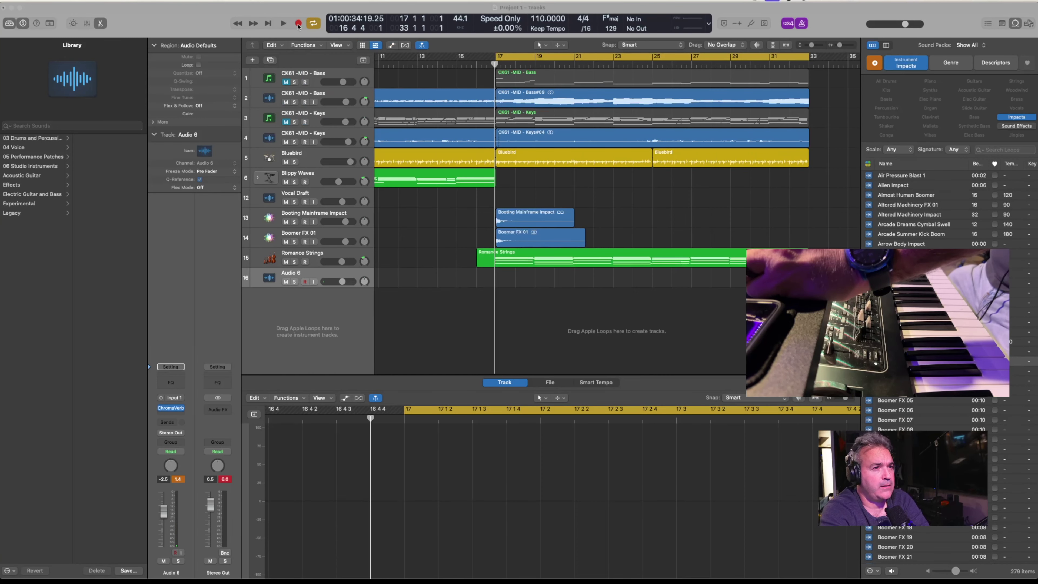
Record vocal takes on the Audio 6 track over the cycle from bar 17 to 33.
left_click(299, 23)
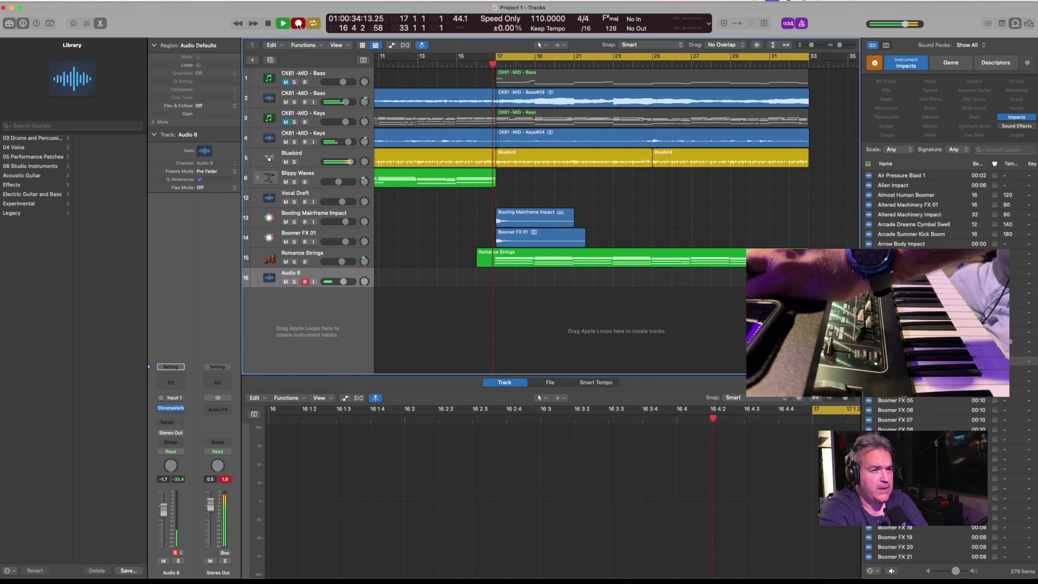
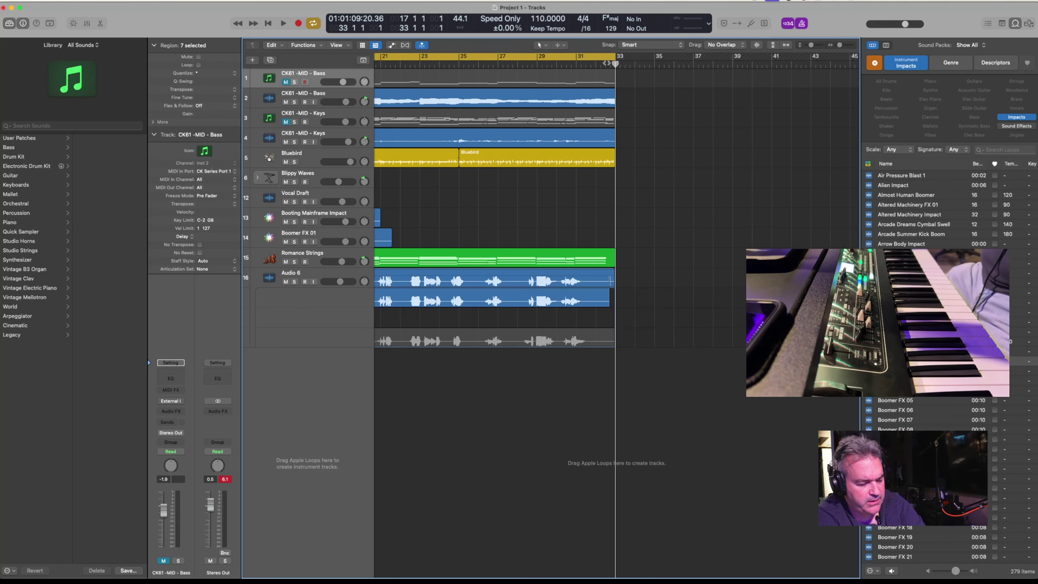
Paste the copied first-section bass, keys, drum and Blippy Waves regions at bar 33.
key("super+v")
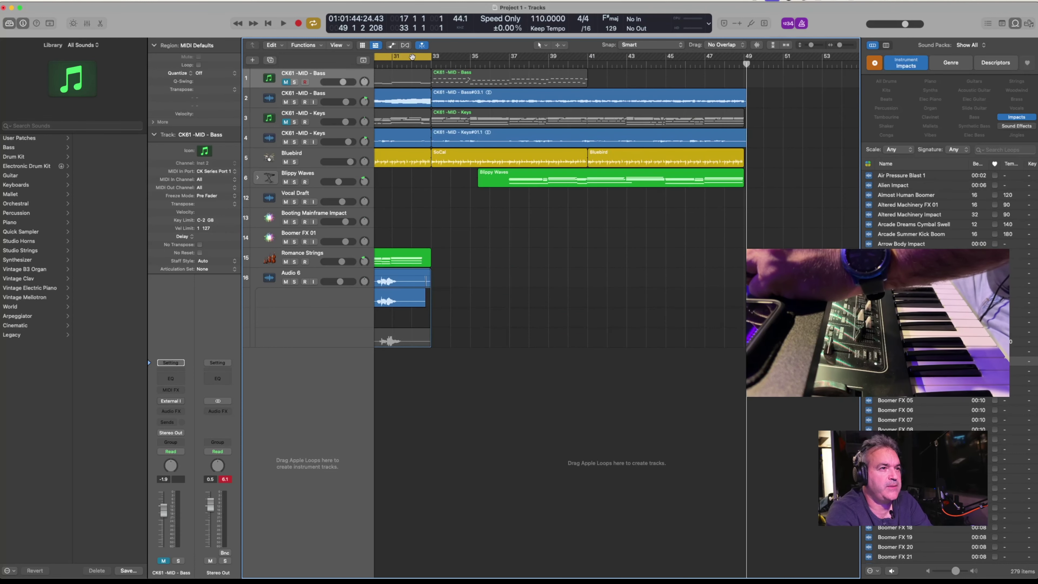
Play the arrangement from bar 1 to review how the first three sections follow one another.
scroll(432, 110, "left", 15)
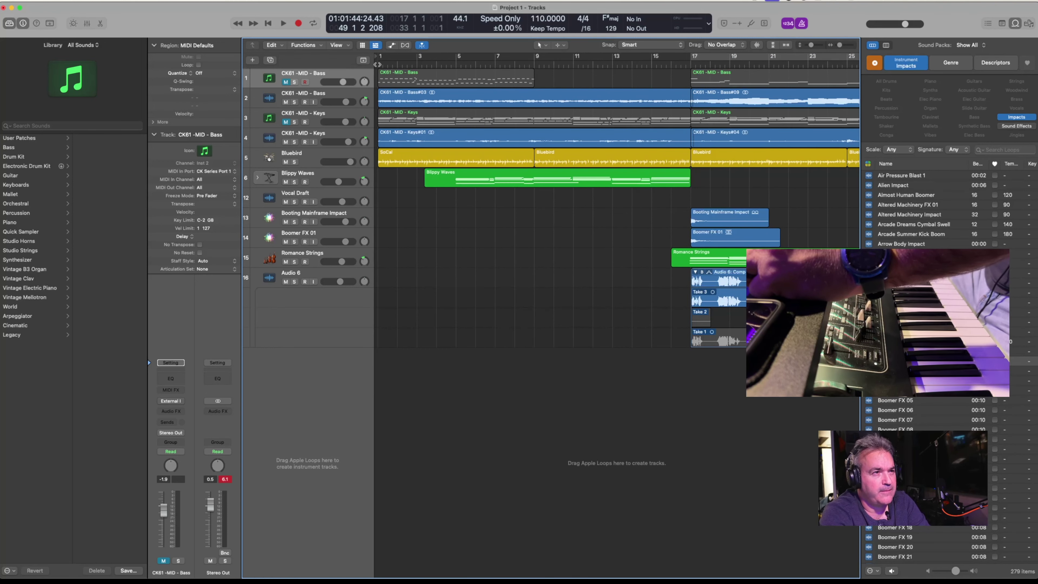
key("Return")
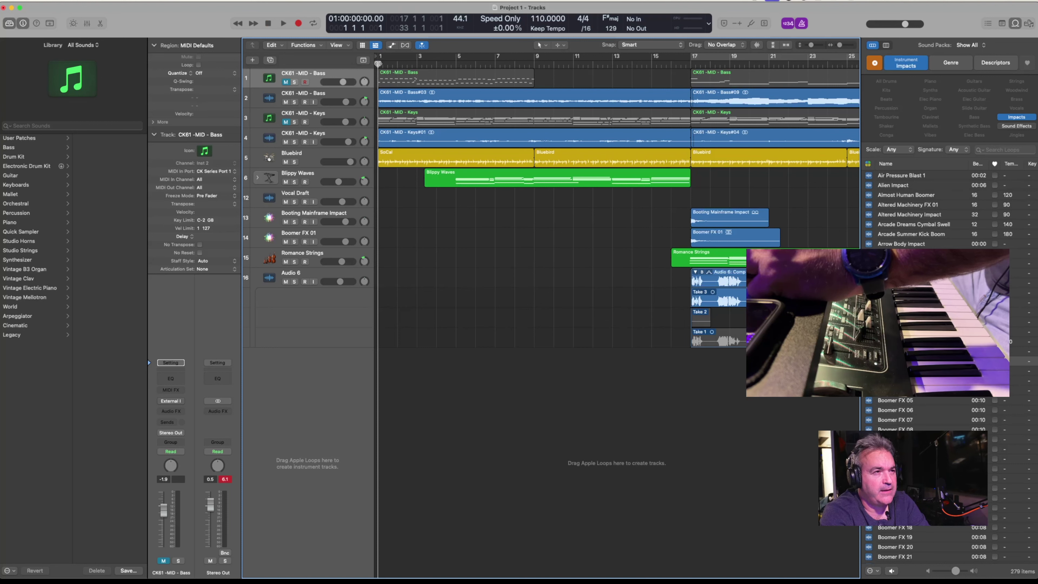
left_click(282, 24)
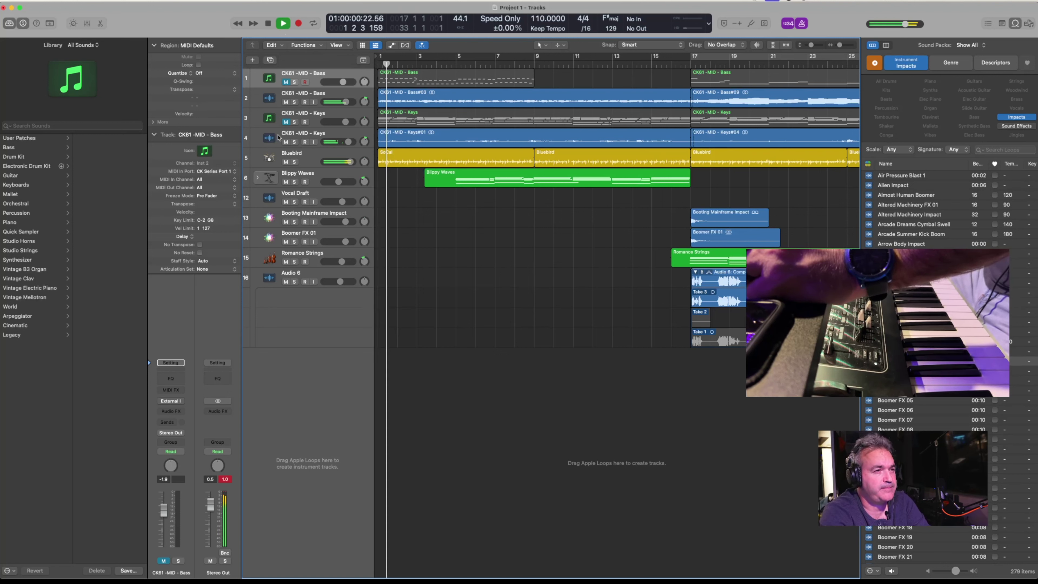
scroll(425, 235, "right", 5)
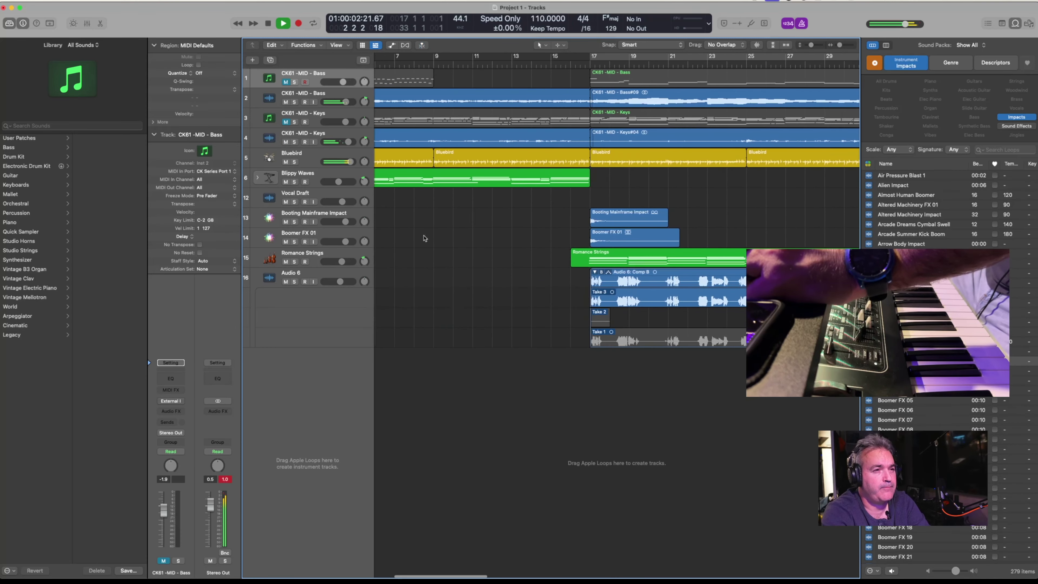
scroll(425, 238, "left", 5)
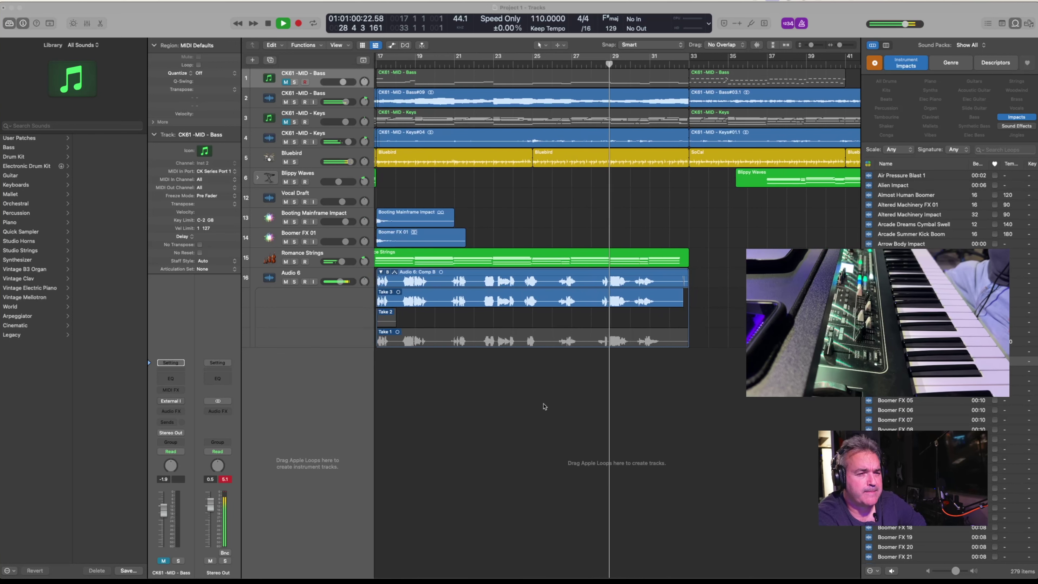
Hide the library and inspector to widen the tracks area, and stop playback.
left_click(23, 23)
left_click(9, 23)
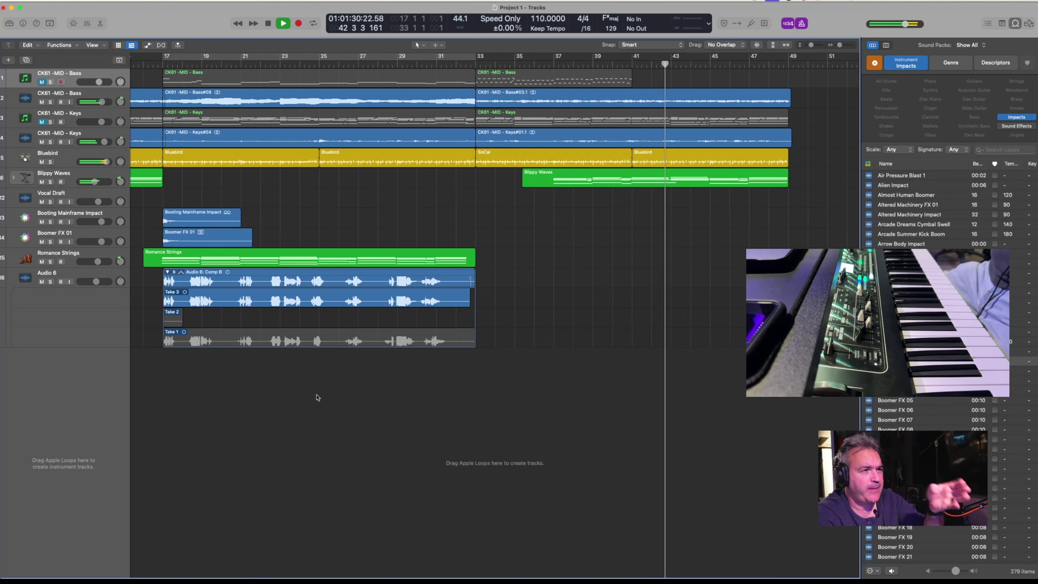
left_click(269, 24)
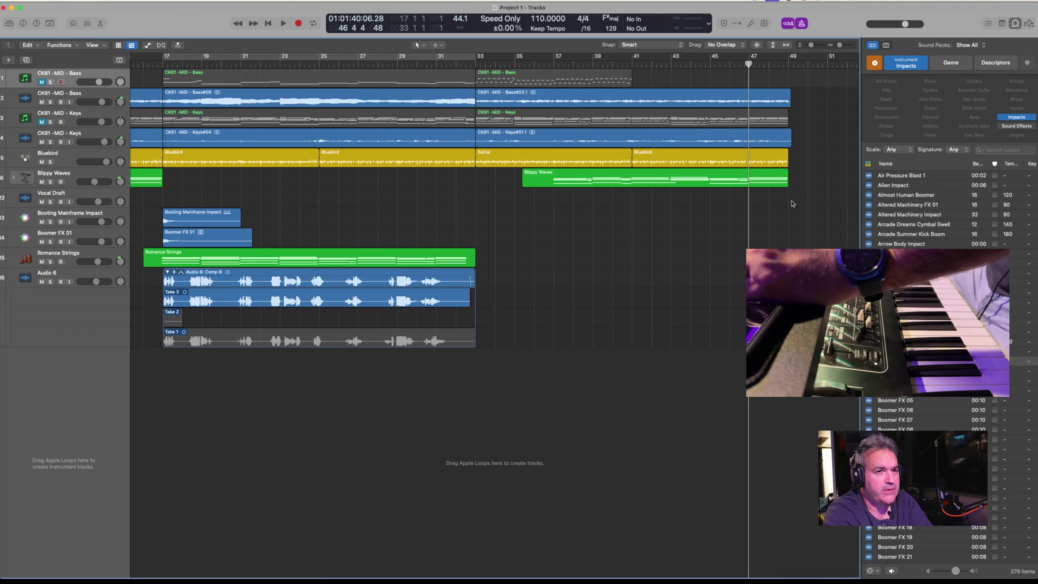
Copy the second-section bass, keys and Bluebird drum regions from bars 17 to 33 and paste them at bar 49.
scroll(801, 186, "right", 5)
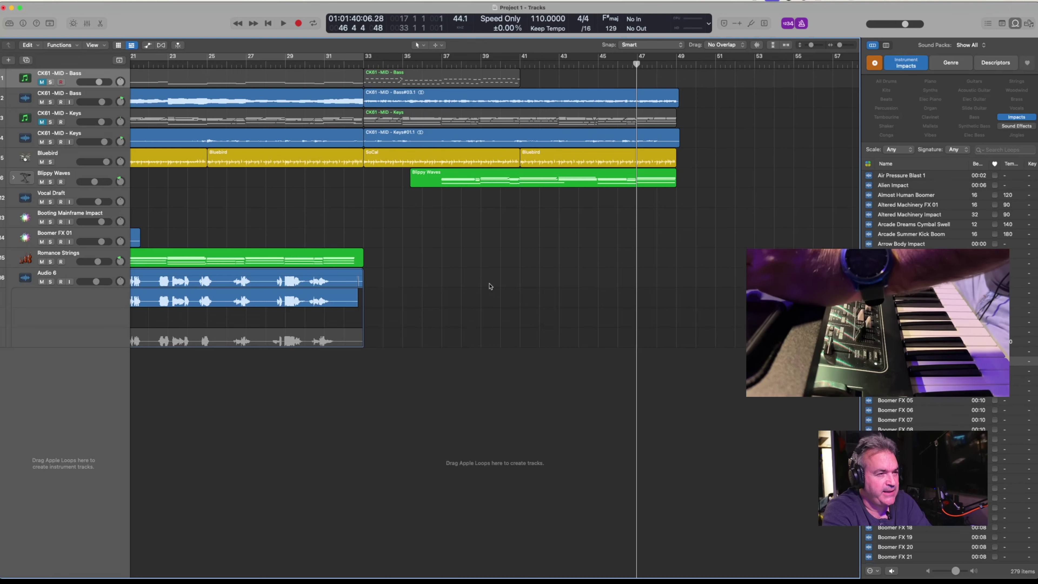
scroll(491, 286, "left", 5)
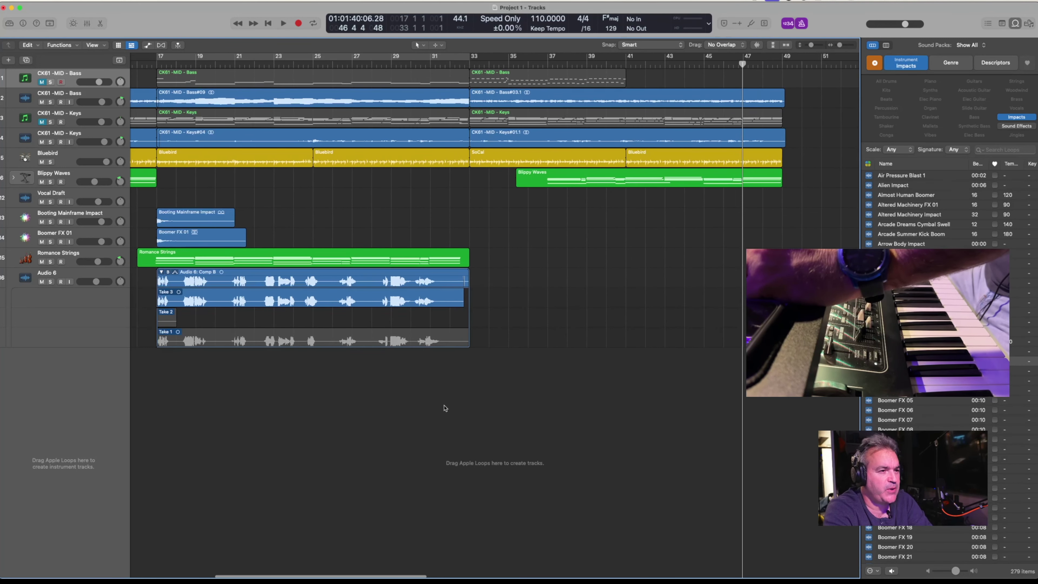
left_click_drag(447, 401, 163, 72)
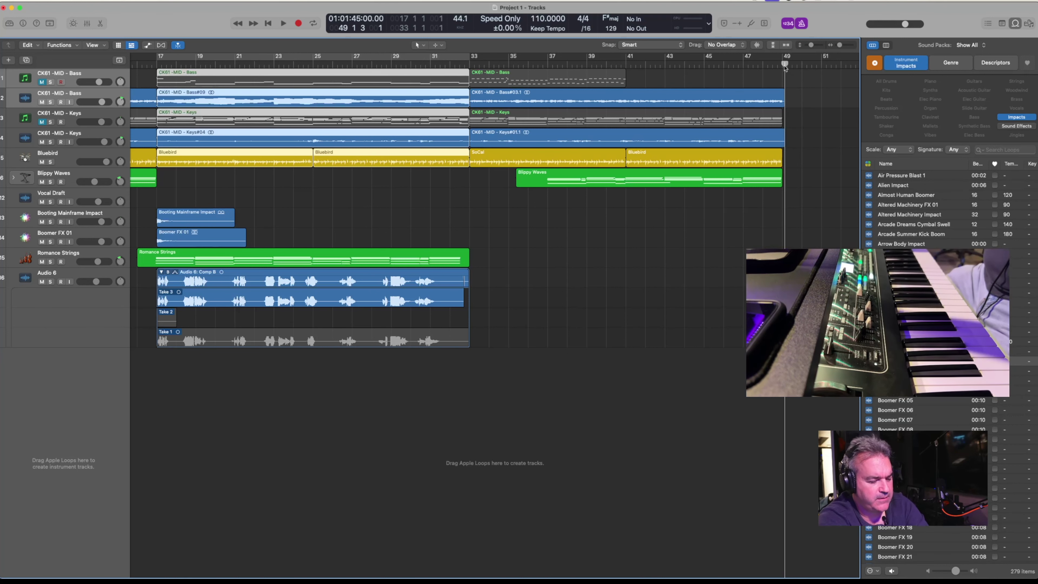
key("super+v")
scroll(554, 185, "right", 5)
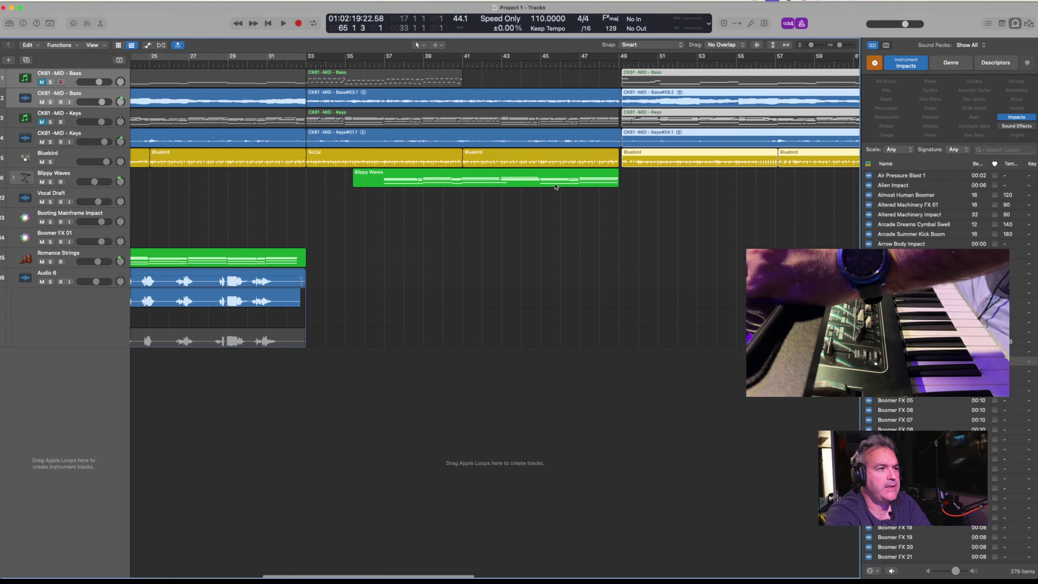
Copy the Booting Mainframe Impact and Boomer FX 01 regions from bar 17 to the start of the new section at bar 49.
scroll(555, 187, "left", 5)
left_click_drag(536, 374, 221, 207)
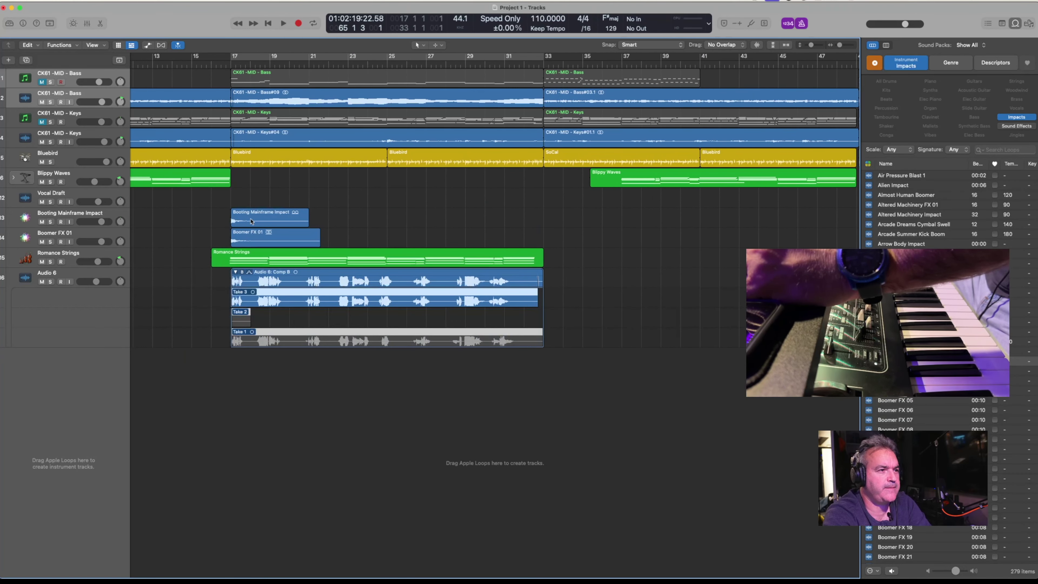
scroll(503, 323, "right", 7)
key("super+v")
scroll(427, 359, "left", 5)
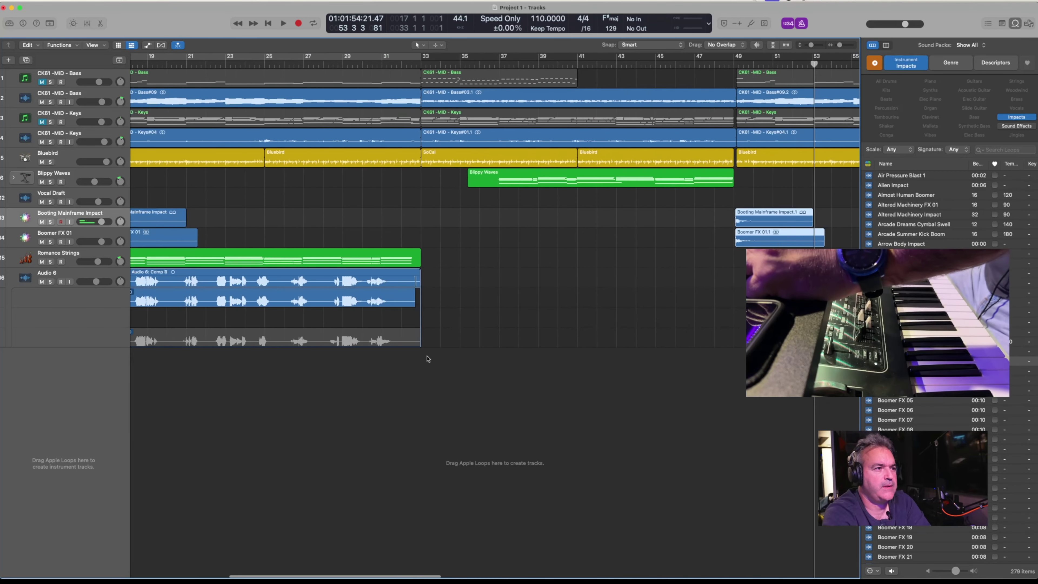
Copy the Romance Strings region of the second section and paste it at bar 49.
scroll(427, 359, "left", 3)
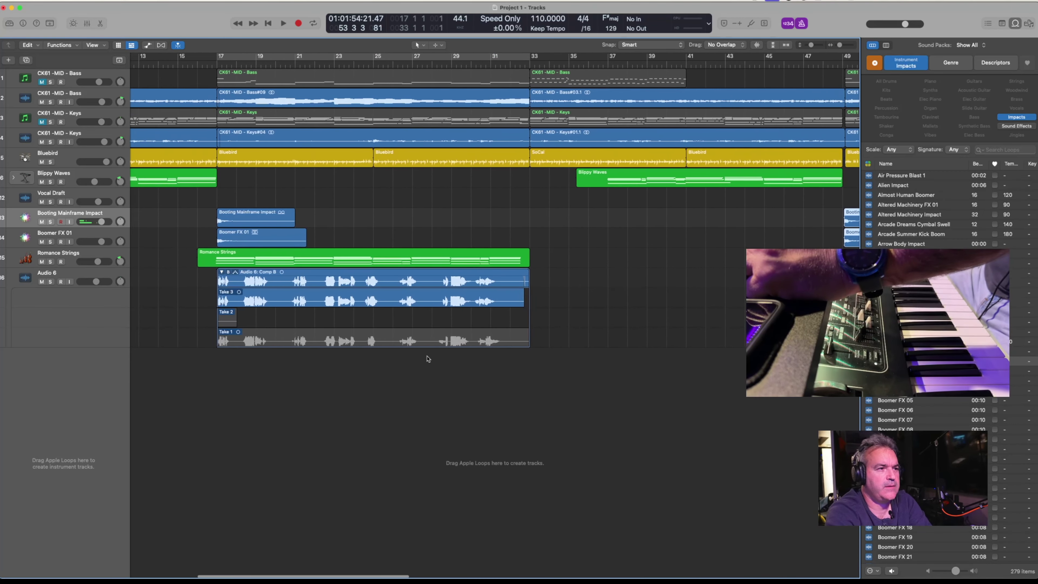
left_click(289, 258)
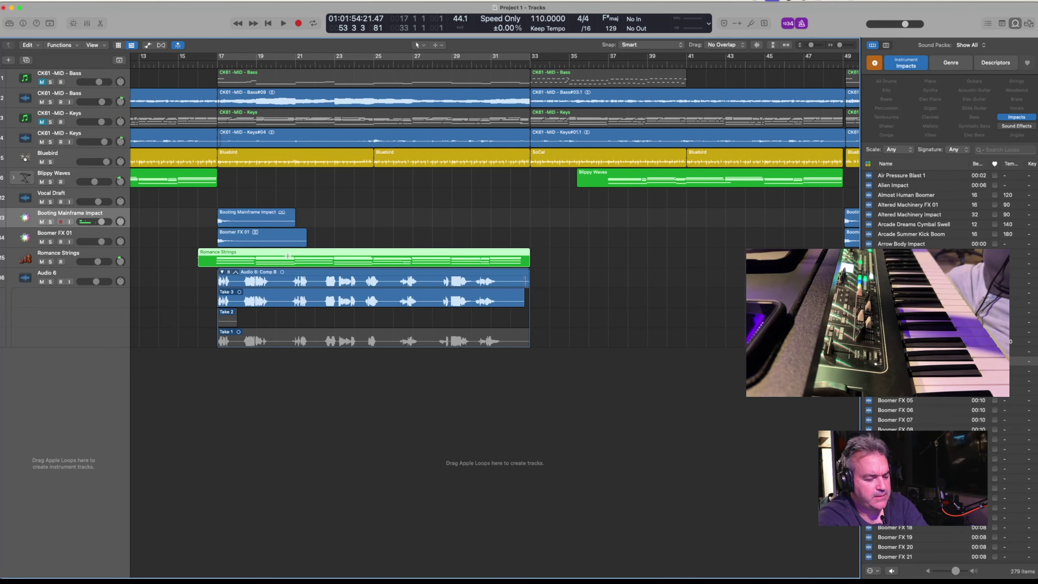
scroll(288, 256, "right", 8)
left_click(532, 64)
key("super+v")
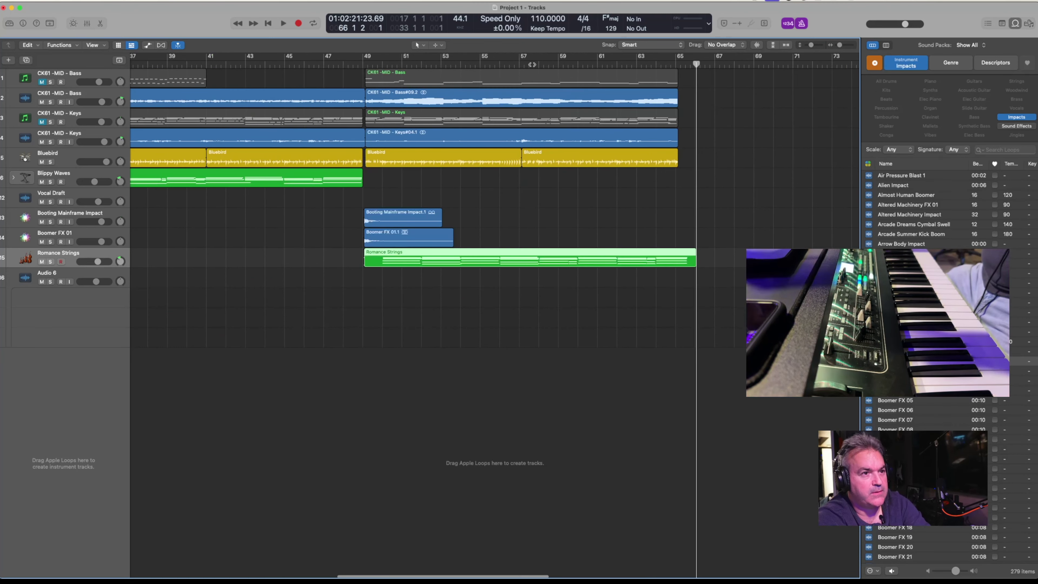
Start playback from the beginning of the song and hide the loop browser.
scroll(369, 306, "left", 9)
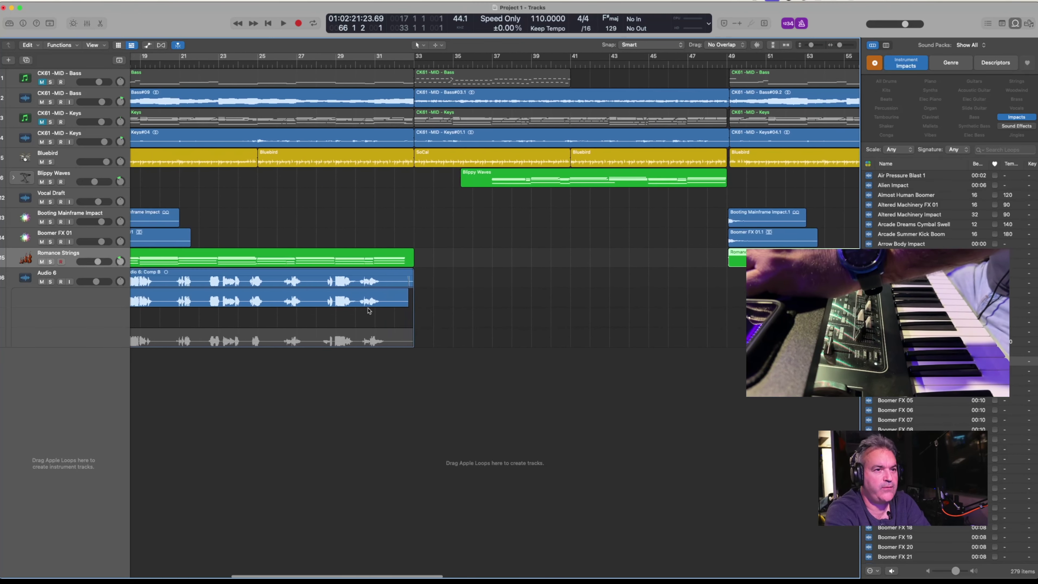
scroll(369, 311, "right", 2)
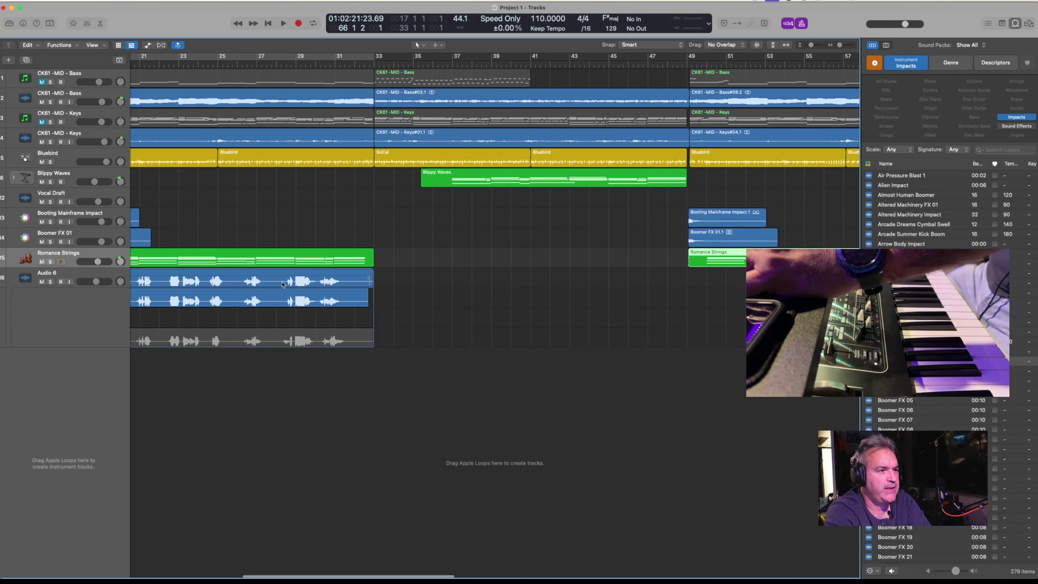
scroll(521, 282, "left", 10)
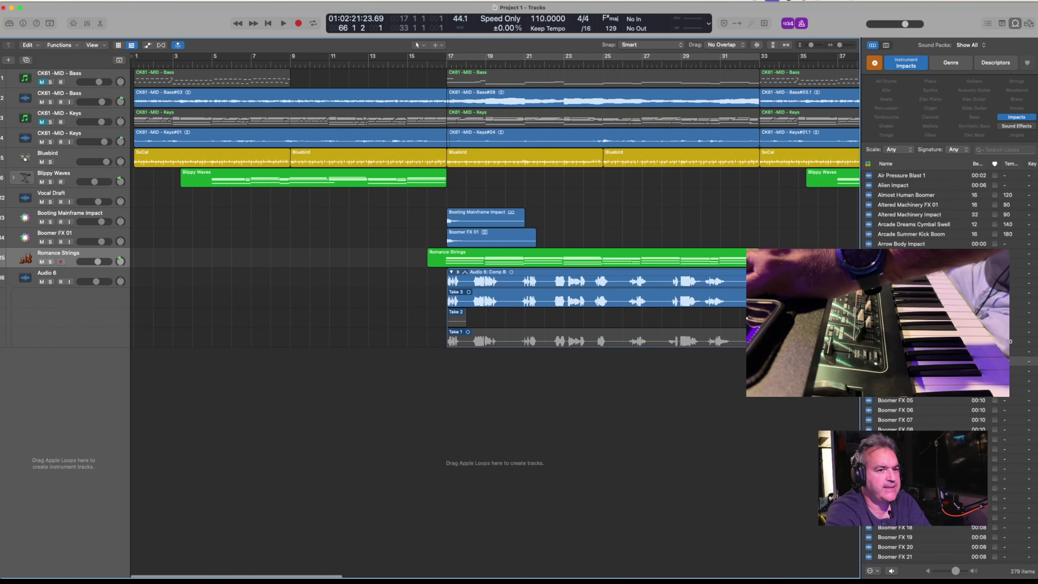
key("Return")
key("space")
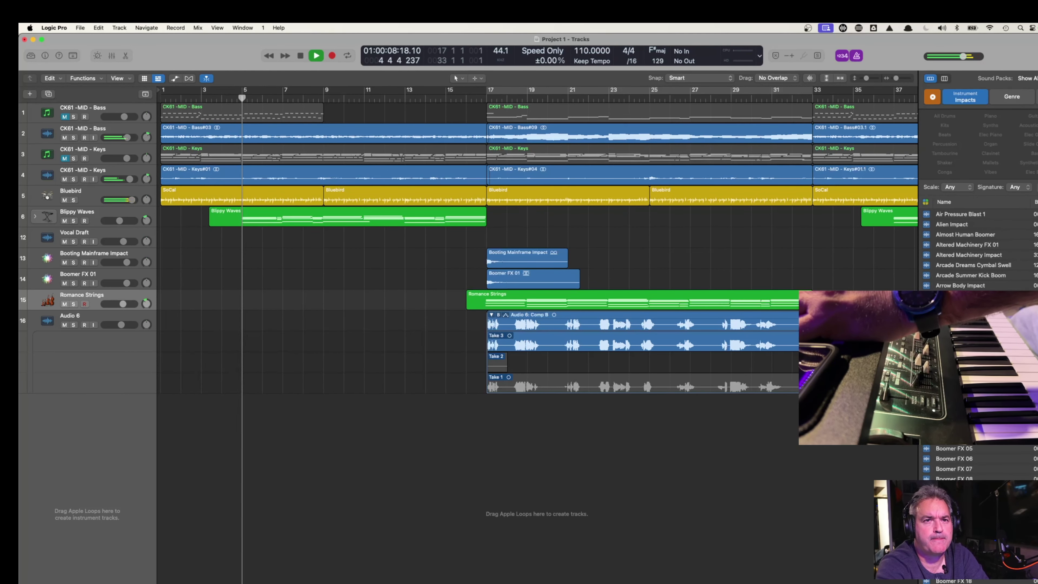
key("o")
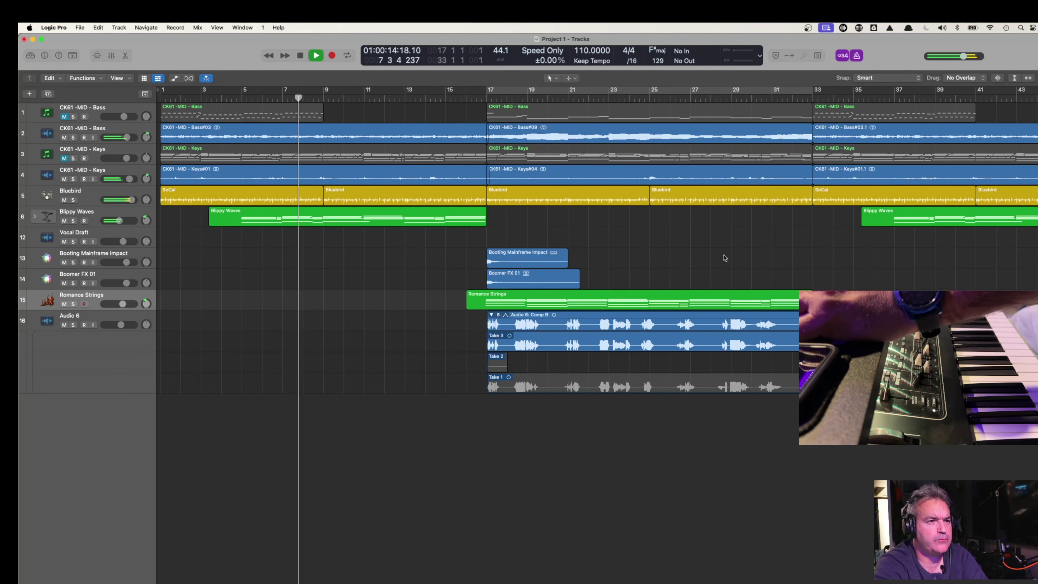
Listen through the arrangement past the transition at bar 49, following the playhead, and stop playback.
scroll(668, 234, "right", 3)
scroll(667, 235, "right", 5)
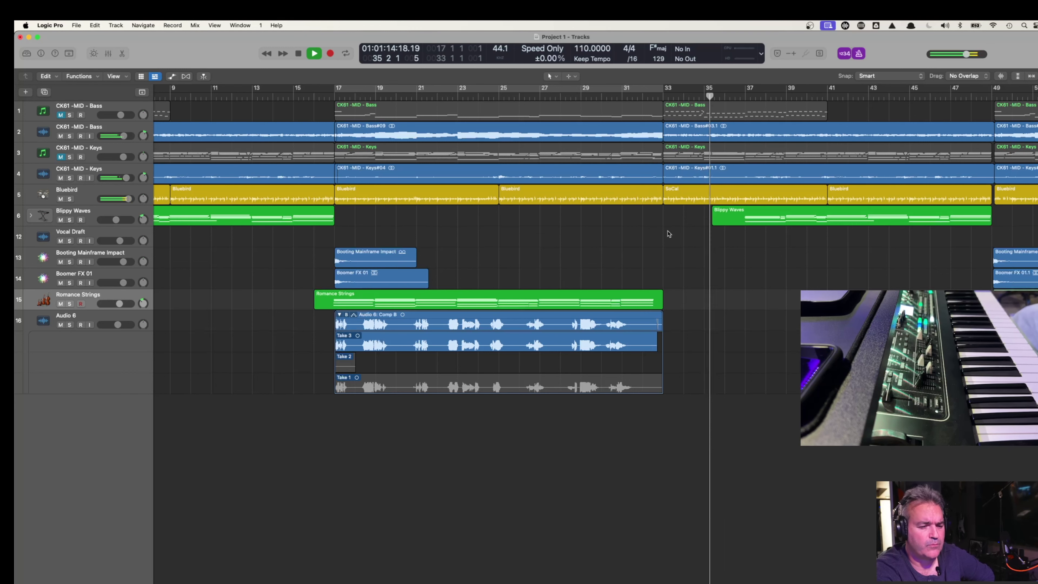
scroll(667, 233, "right", 1)
scroll(666, 233, "right", 15)
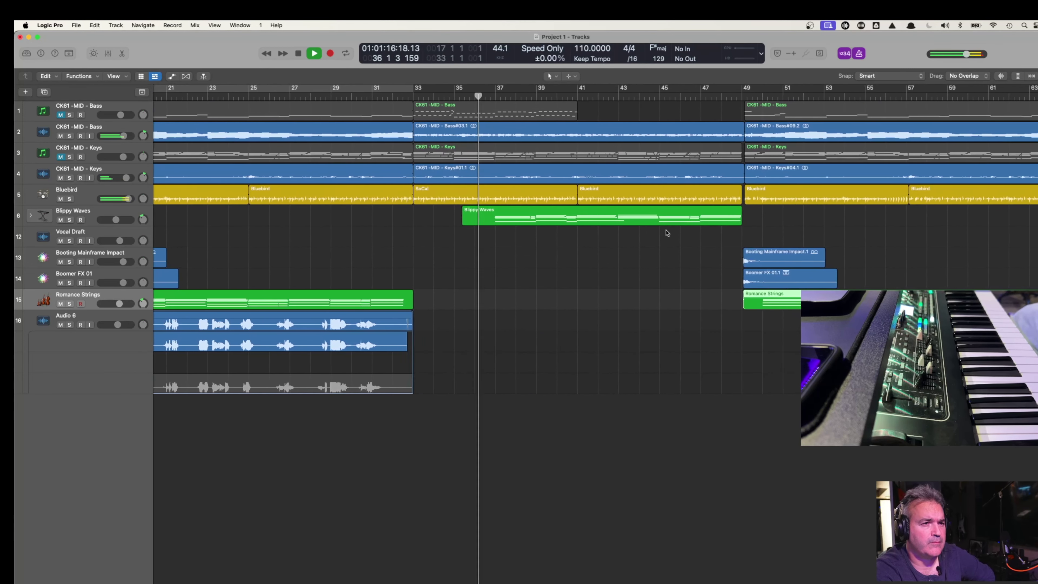
scroll(667, 233, "right", 5)
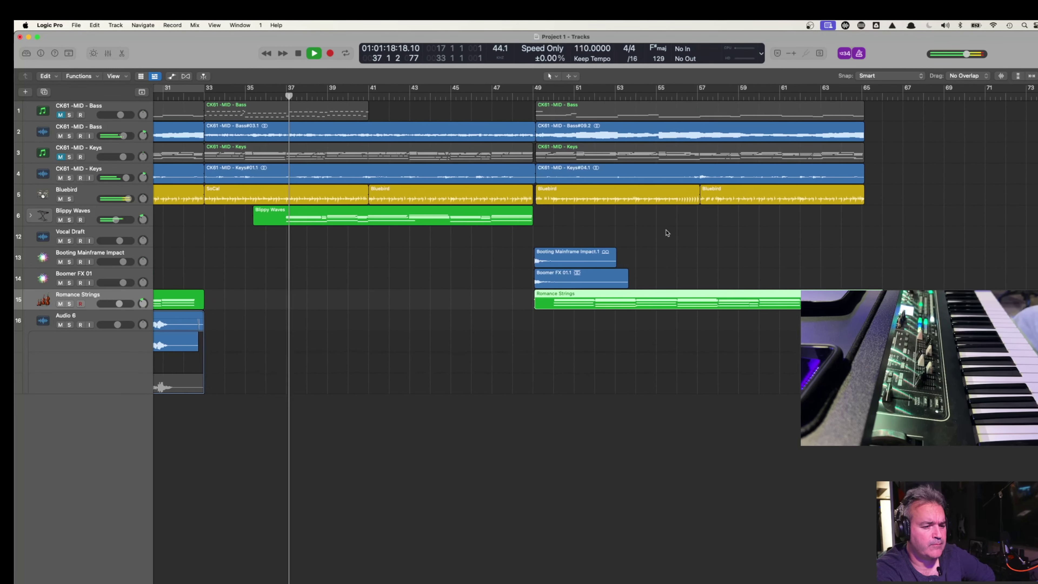
scroll(667, 234, "right", 2)
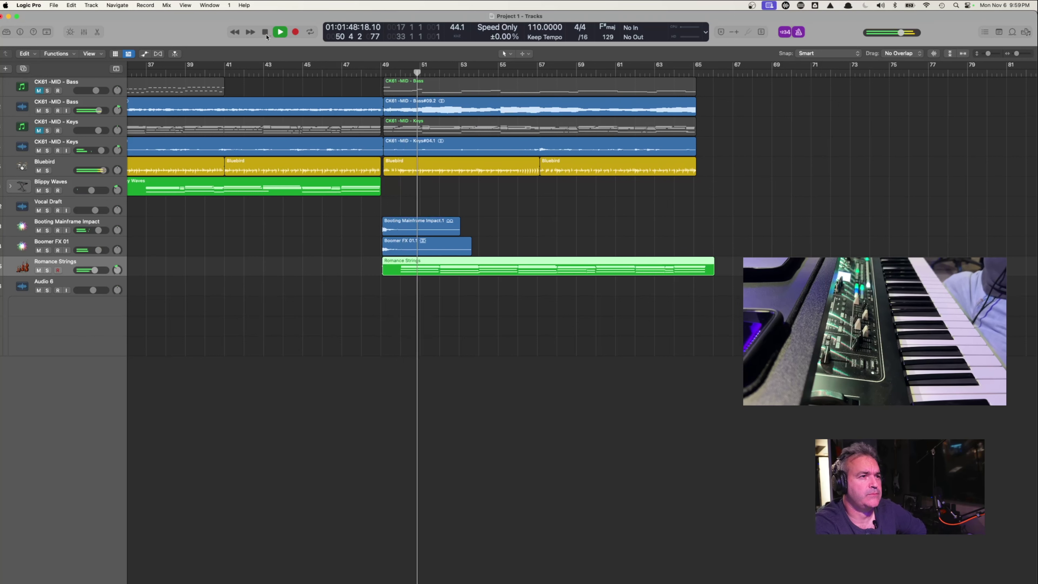
key("space")
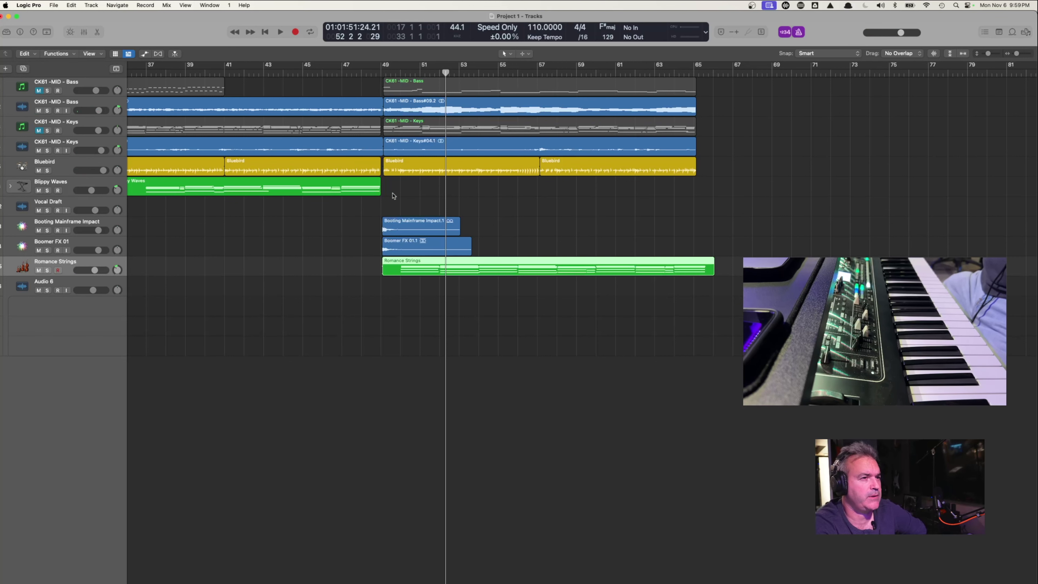
Zoom in on bar 49 and move the pasted bass audio, keys MIDI and keys audio regions to start exactly there.
left_click_drag(673, 320, 408, 97)
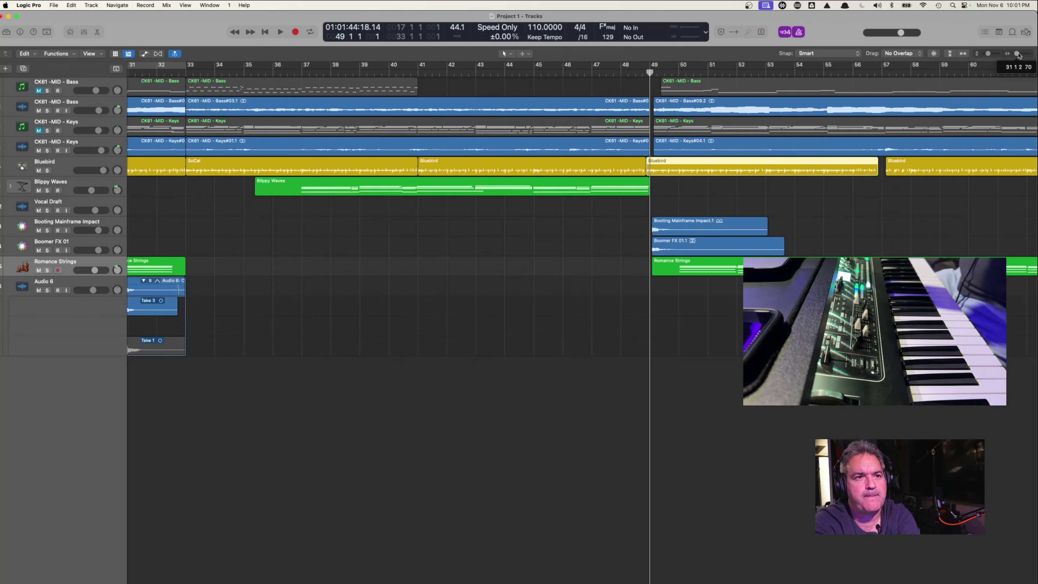
mouse_move(1017, 54)
left_mouse_down()
mouse_move(1032, 58)
mouse_move(1024, 56)
left_mouse_up()
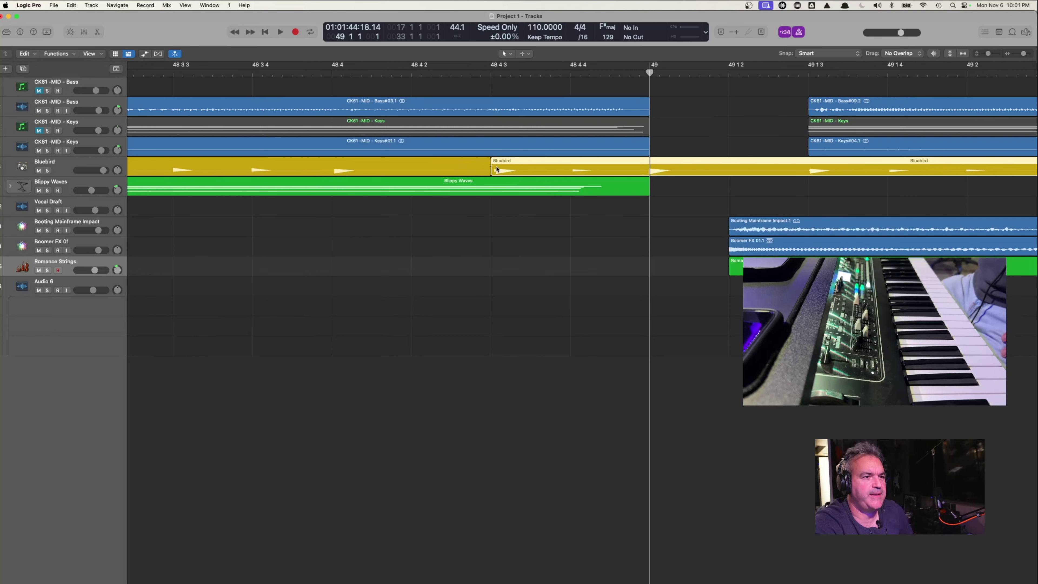
left_click_drag(823, 110, 665, 109)
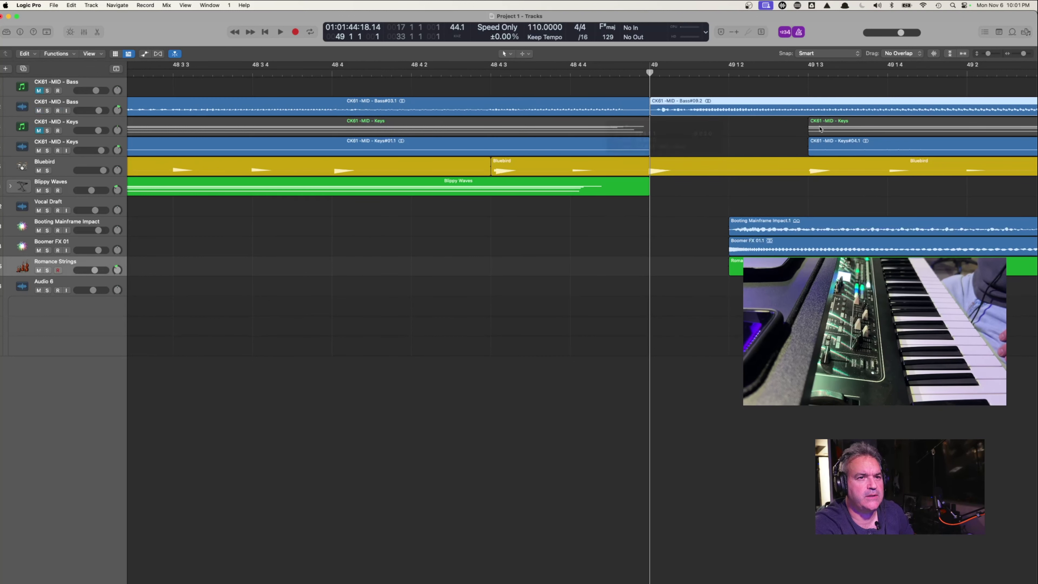
left_click_drag(837, 130, 714, 134)
left_click_drag(864, 142, 705, 141)
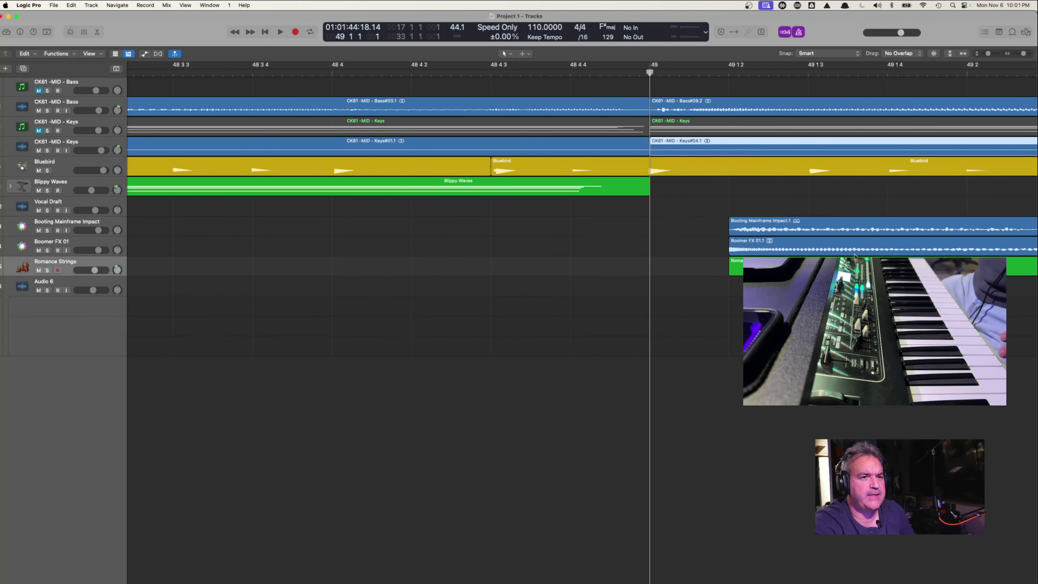
Align the pasted Booting Mainframe Impact, Boomer FX 01, Romance Strings and Bluebird drum regions to start exactly at bar 49.
left_click_drag(768, 228, 685, 227)
left_click_drag(758, 250, 682, 250)
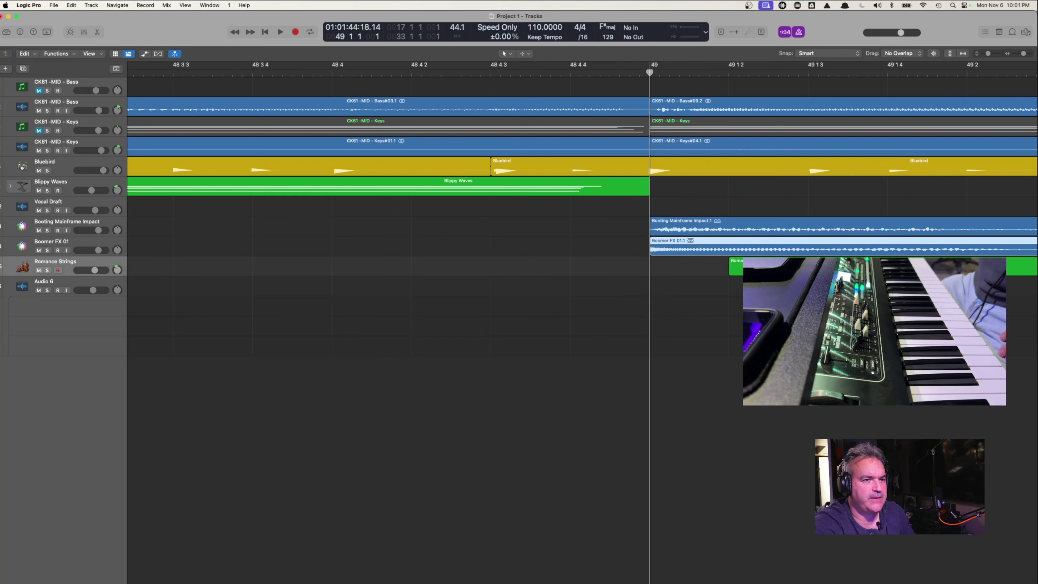
left_click(729, 311)
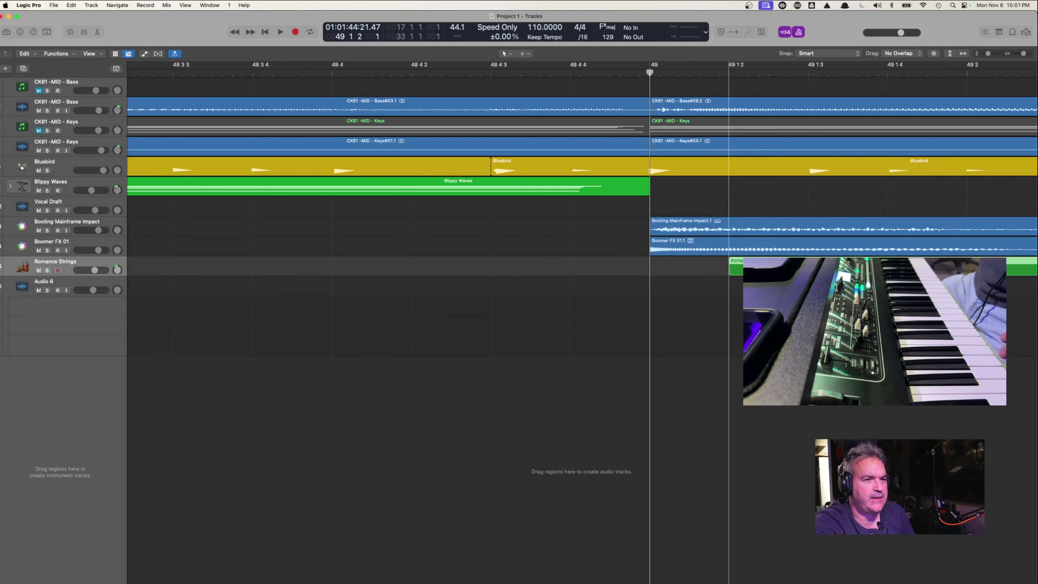
left_click_drag(800, 268, 722, 269)
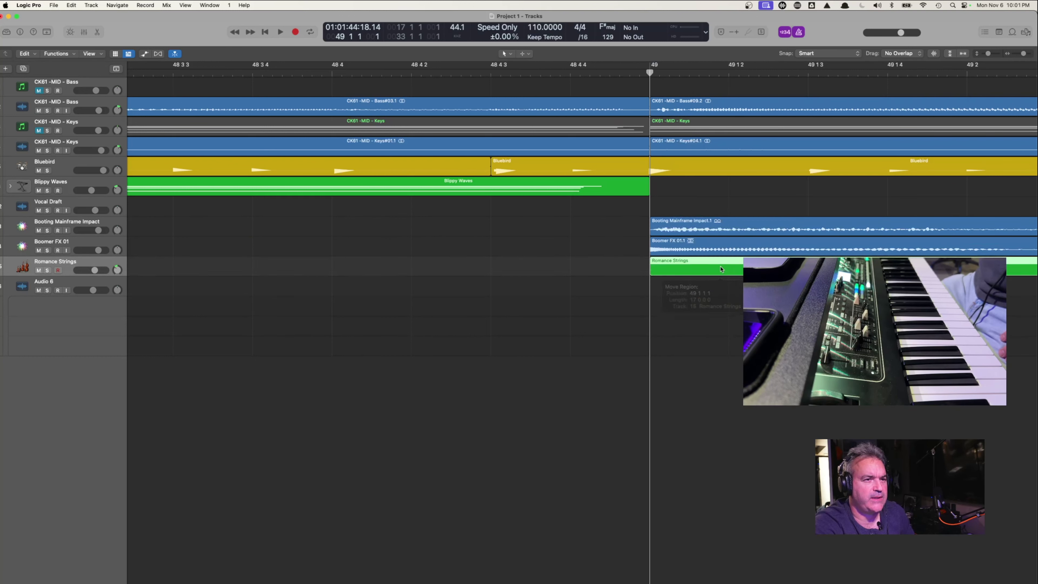
left_click(503, 172)
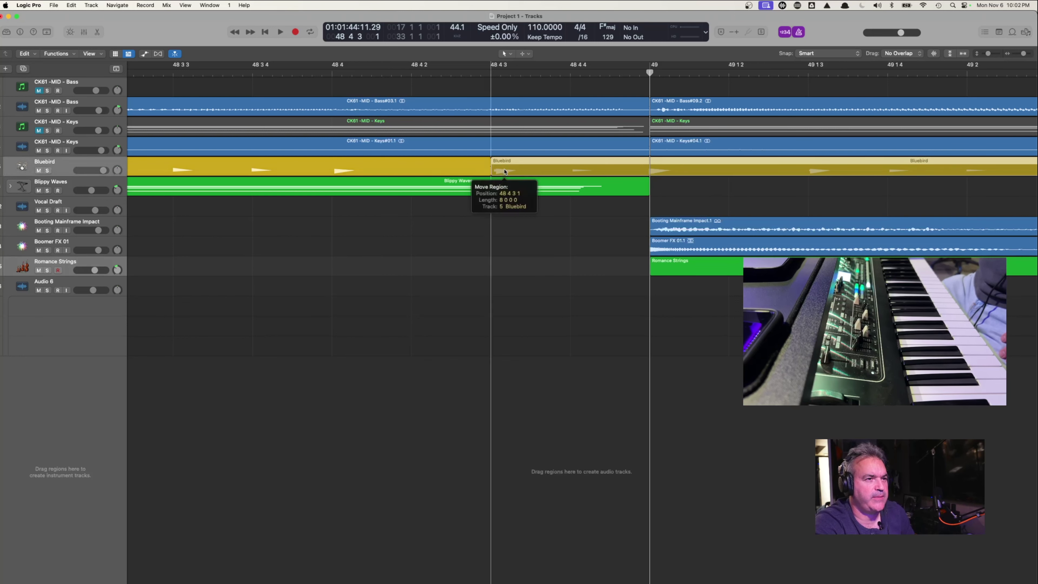
left_click_drag(494, 167, 650, 170)
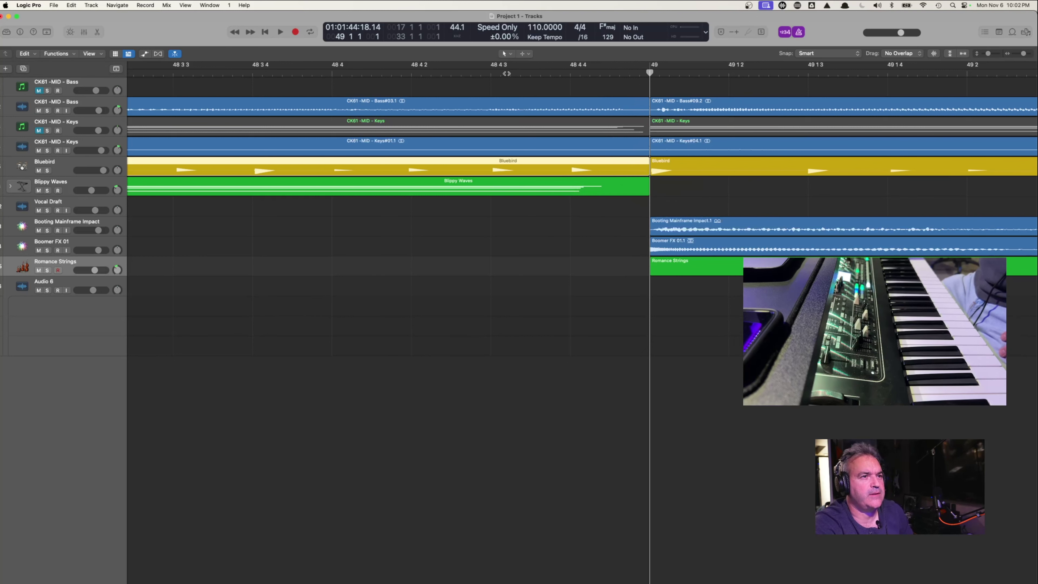
Play the song from bar 49 and zoom the timeline out to show bars 43 to 69.
key("space")
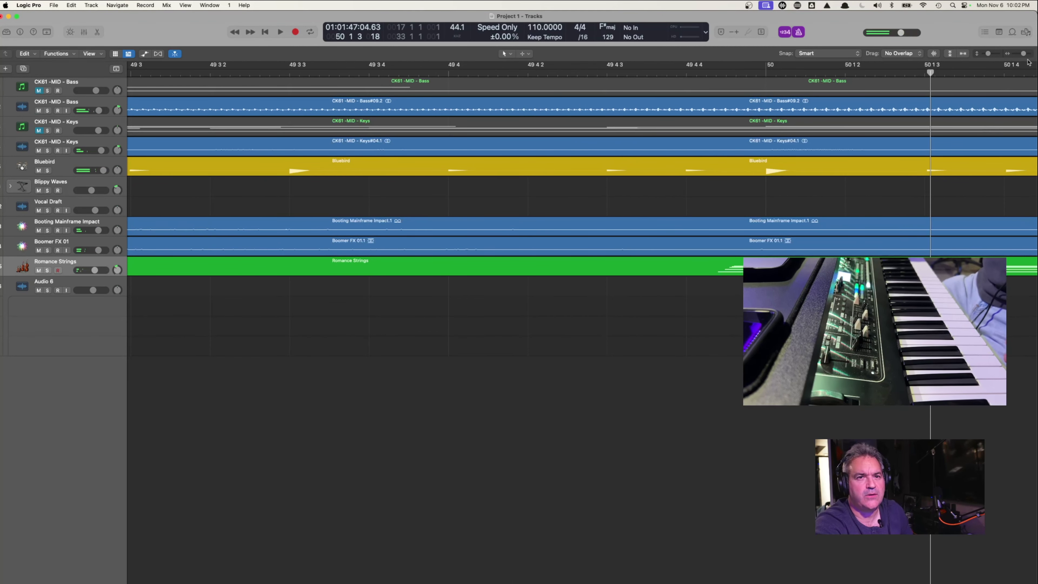
left_click_drag(1026, 58, 1017, 57)
key("space")
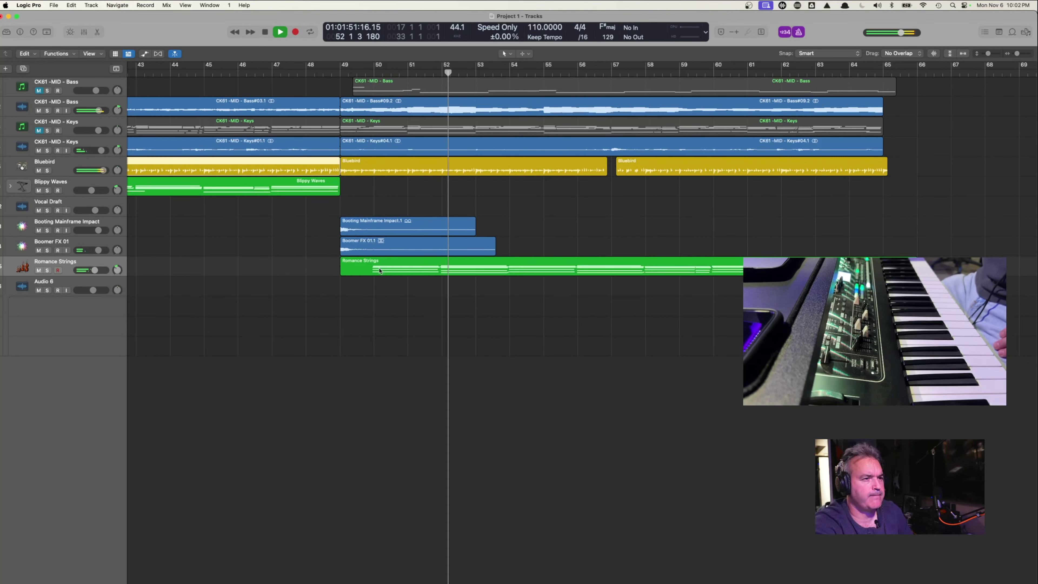
Shift the pasted Romance Strings region earlier to start just after bar 48, with its first notes at bar 49, and play the transition.
left_click_drag(348, 270, 398, 269)
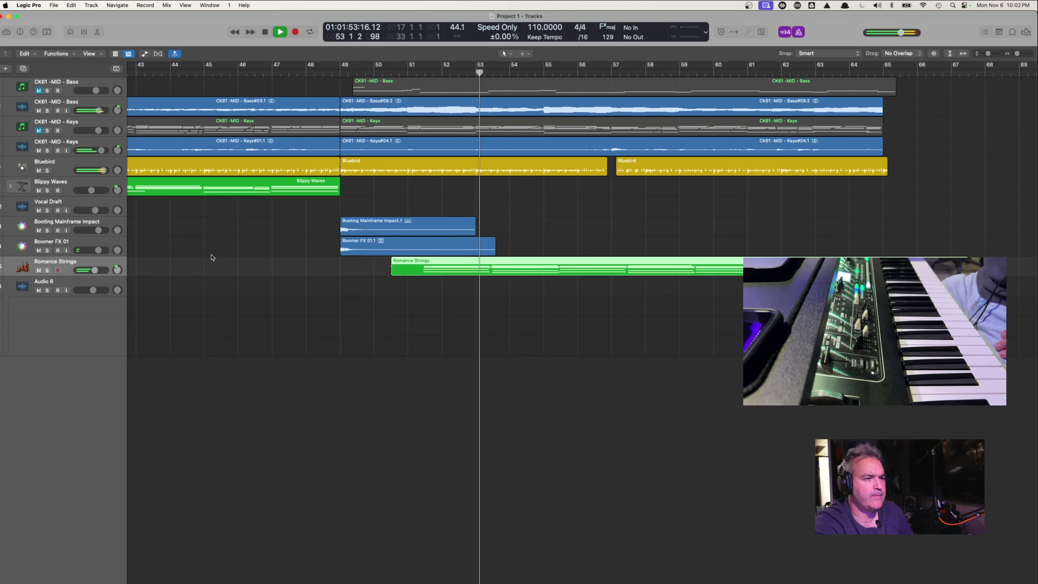
scroll(211, 256, "left", 10)
key("space")
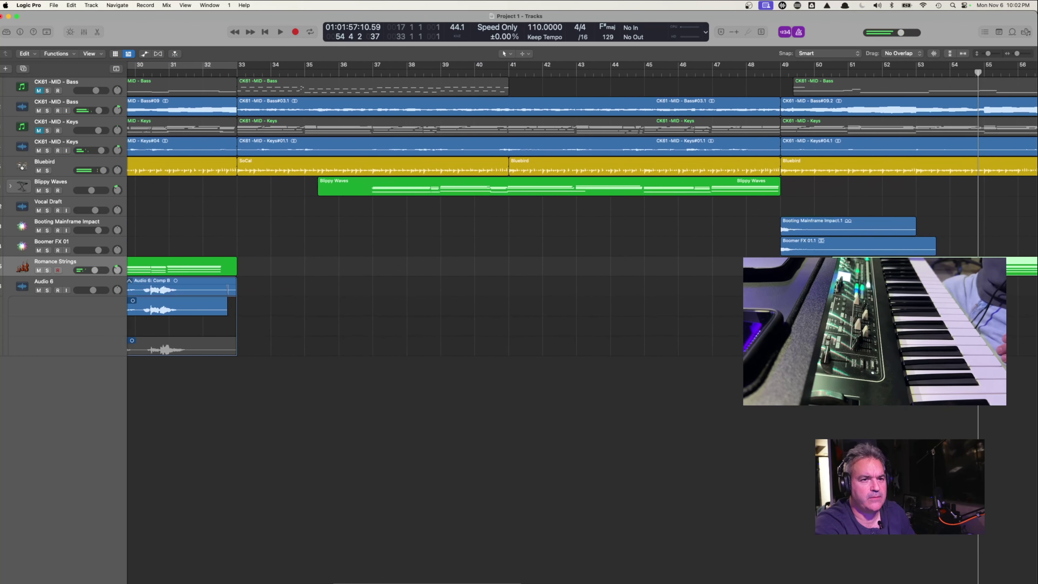
scroll(406, 241, "left", 15)
scroll(405, 242, "right", 20)
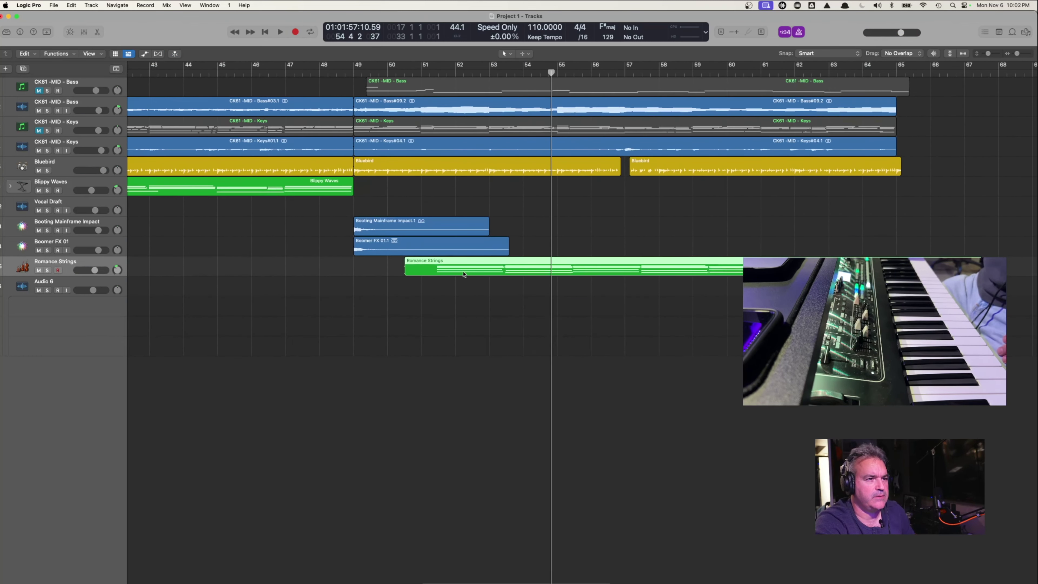
left_click_drag(461, 271, 379, 271)
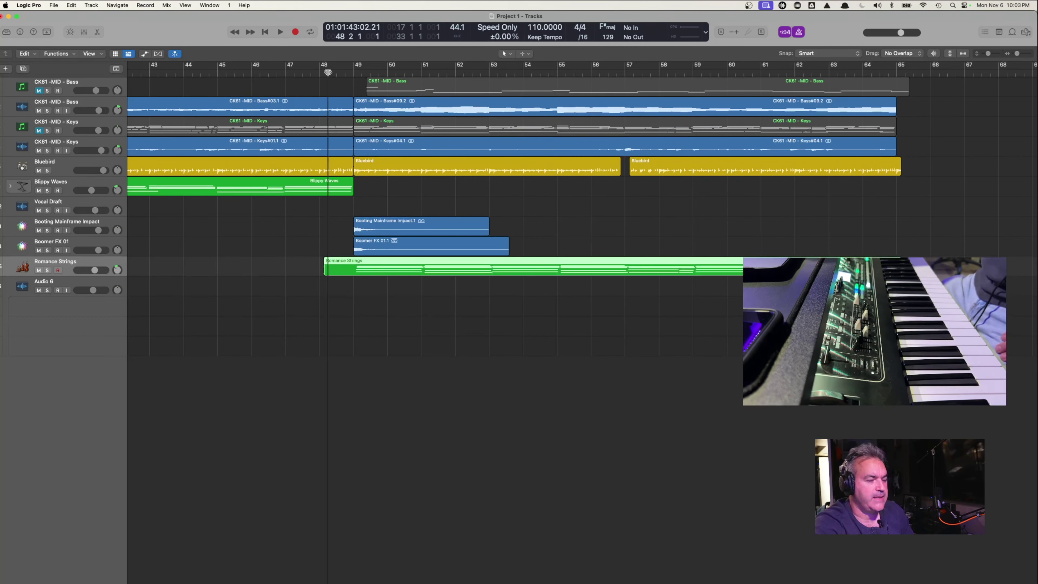
key("space")
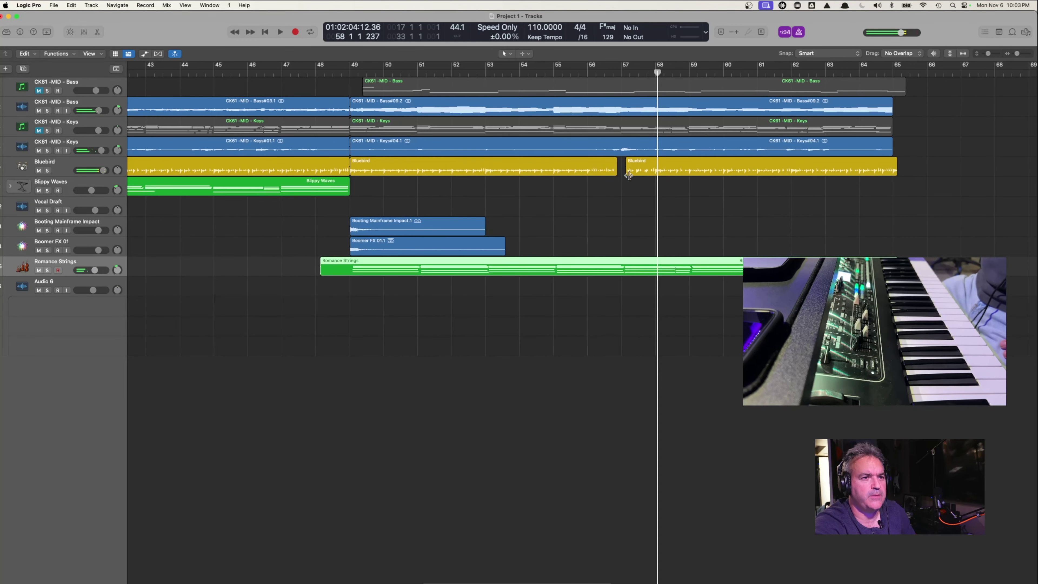
Close the gap between the last two Bluebird drum regions by extending their facing edges to meet at bar 57.
left_click_drag(613, 168, 622, 169)
left_click(630, 171)
scroll(564, 122, "left", 2)
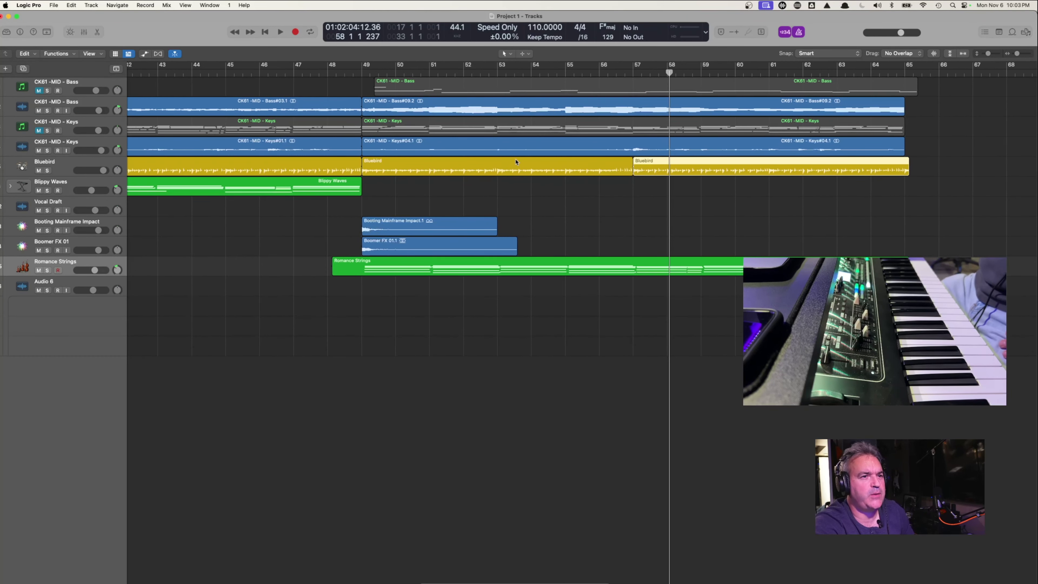